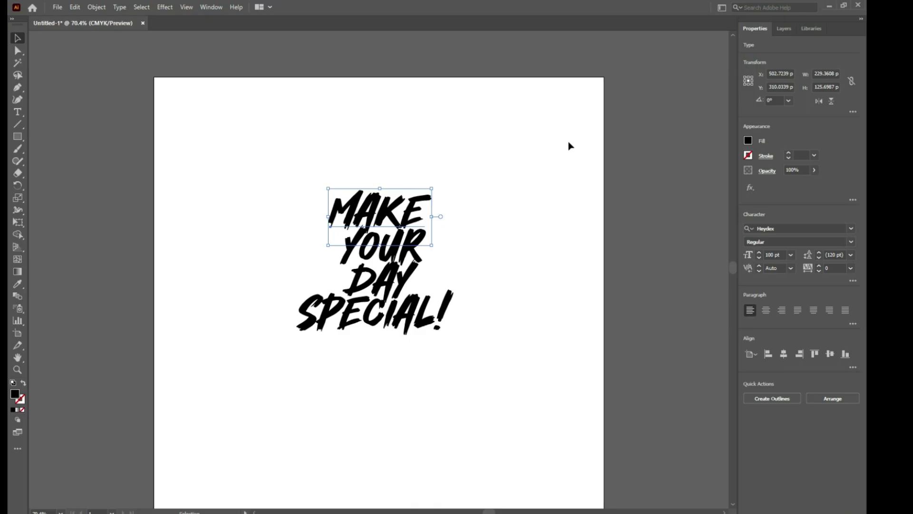
# Step: Spread the words MAKE, YOUR, DAY and SPECIAL! apart on the artboard, keeping them in reading order from top to bottom
pyautogui.scroll(-1, 546, 327)
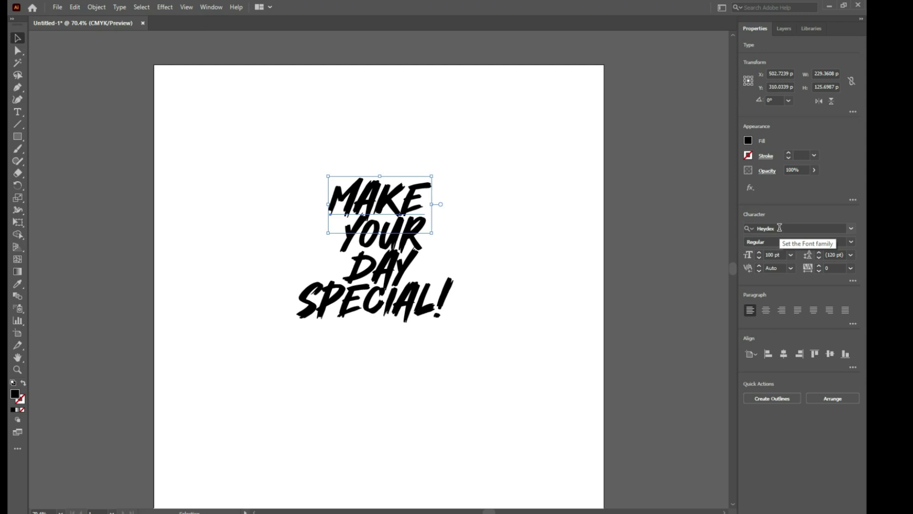
pyautogui.moveTo(424, 188); pyautogui.dragTo(398, 152)
pyautogui.moveTo(376, 228); pyautogui.dragTo(427, 211)
pyautogui.moveTo(373, 271); pyautogui.dragTo(280, 257)
pyautogui.moveTo(356, 305); pyautogui.dragTo(351, 336)
pyautogui.moveTo(279, 241); pyautogui.dragTo(313, 250)
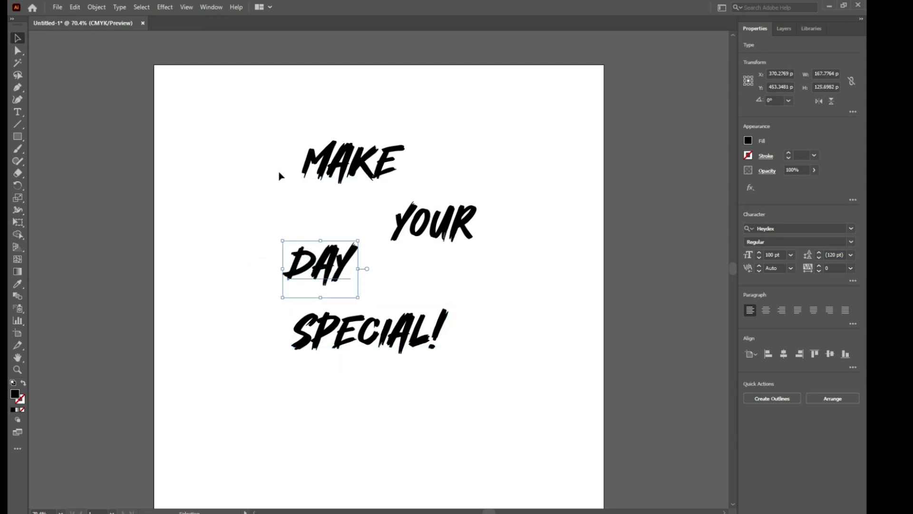
# Step: Check the stacking order of the four words inside Layer 1
pyautogui.click(785, 29)
pyautogui.click(777, 56)
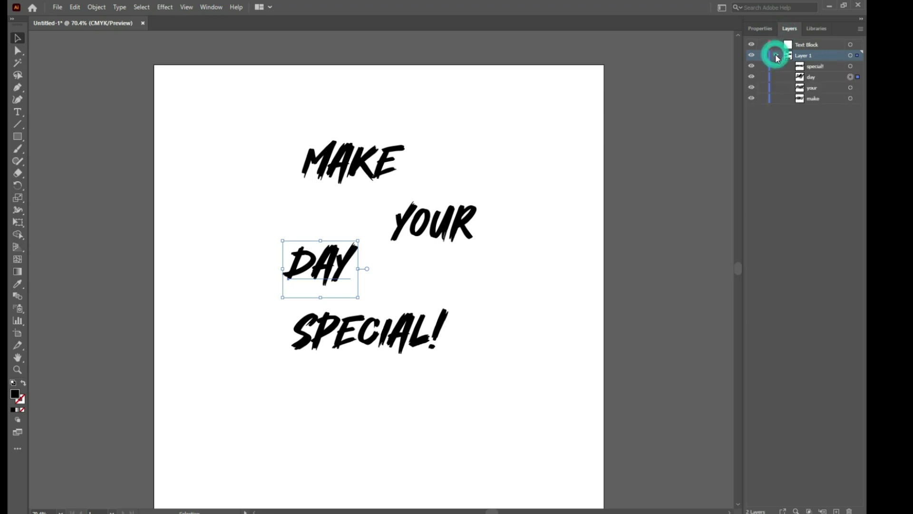
pyautogui.click(812, 77)
pyautogui.click(812, 100)
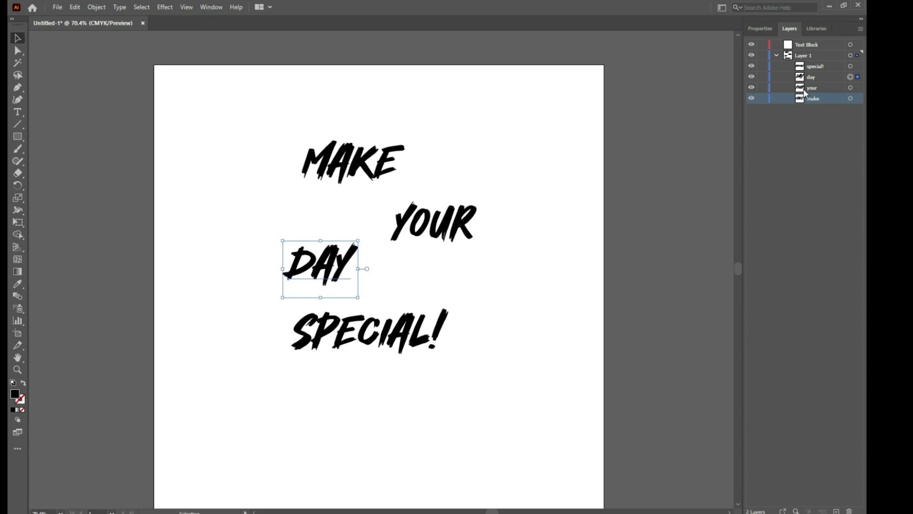
pyautogui.click(777, 55)
pyautogui.click(759, 28)
# Step: Run the textBlock script on all four words with a text block width of 300 pt
pyautogui.moveTo(276, 129); pyautogui.dragTo(489, 379)
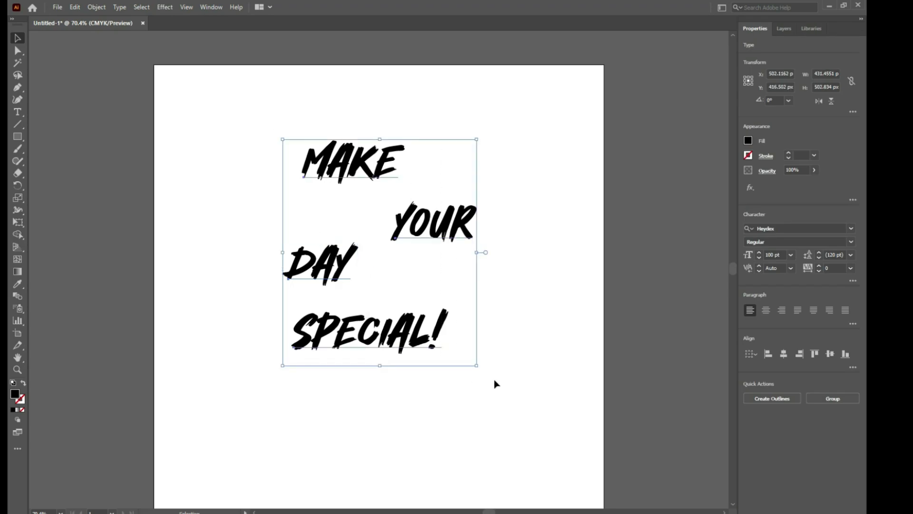
pyautogui.click(58, 8)
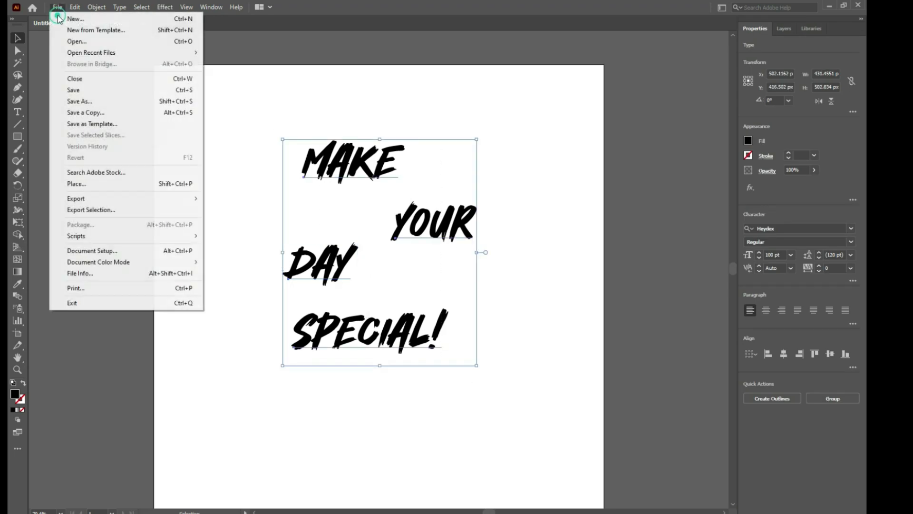
pyautogui.moveTo(90, 238)
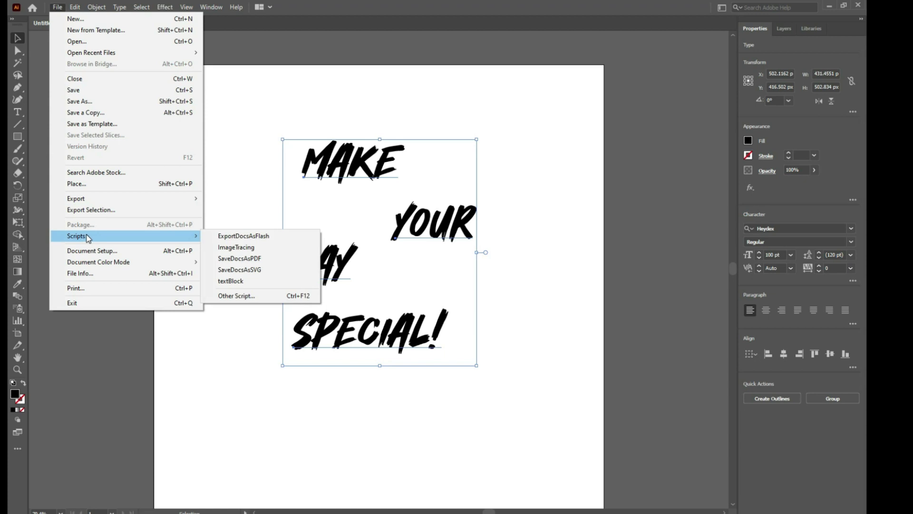
pyautogui.click(233, 282)
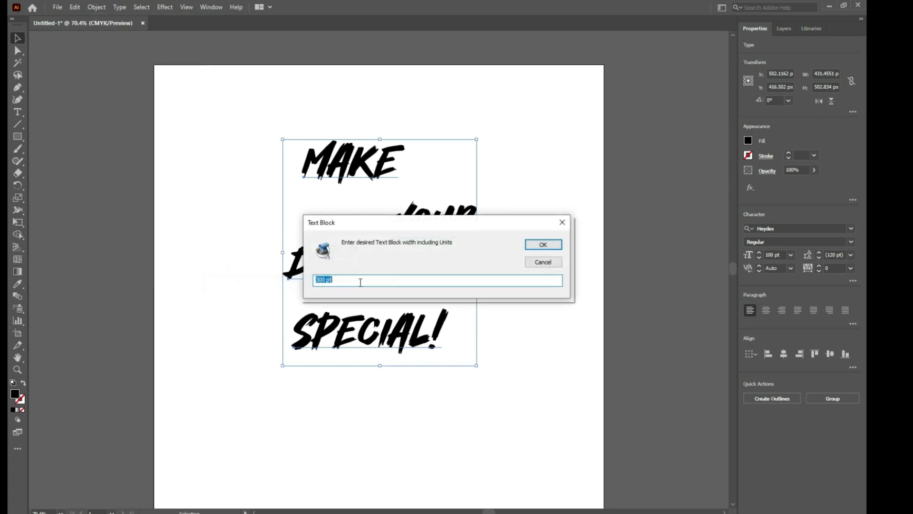
pyautogui.click(546, 245)
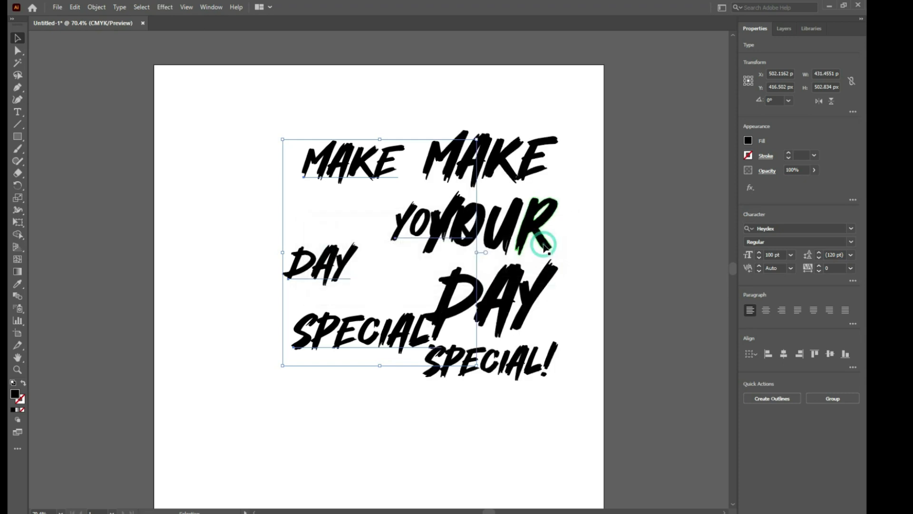
pyautogui.moveTo(353, 252); pyautogui.dragTo(62, 305)
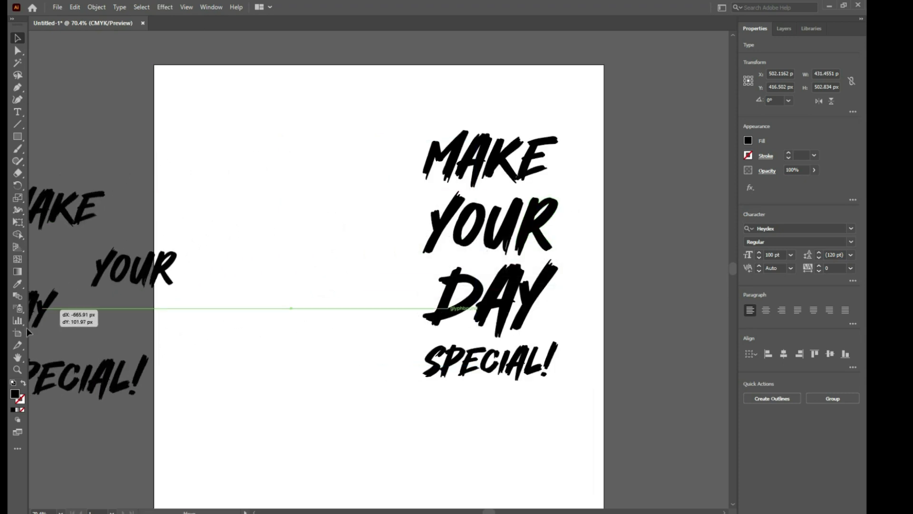
pyautogui.hotkey('ctrl', 'z')
pyautogui.moveTo(365, 172); pyautogui.dragTo(119, 225)
pyautogui.hotkey('ctrl', 'z')
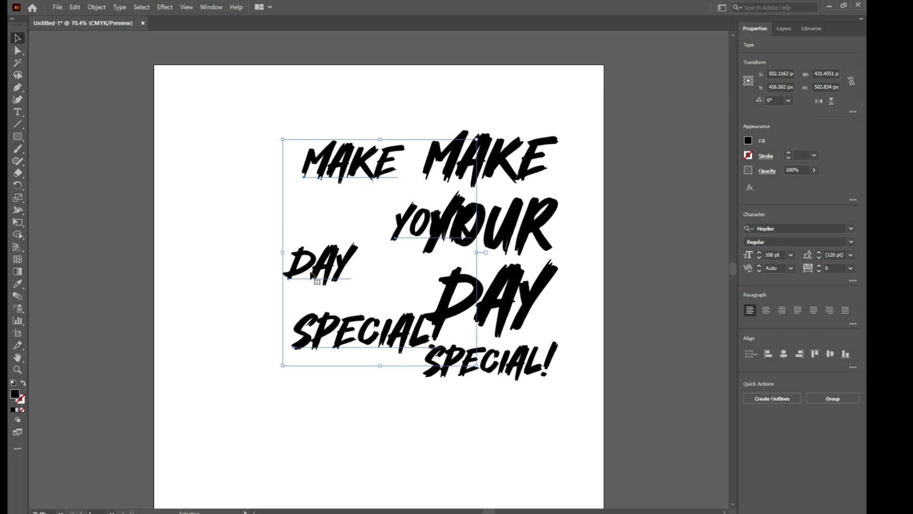
# Step: Move the original words off the artboard to the left and bring the outlined text block to the middle of the artboard
pyautogui.moveTo(316, 271); pyautogui.dragTo(136, 265)
pyautogui.moveTo(274, 225); pyautogui.dragTo(98, 261)
pyautogui.moveTo(373, 132); pyautogui.dragTo(529, 400)
pyautogui.moveTo(534, 289); pyautogui.dragTo(415, 322)
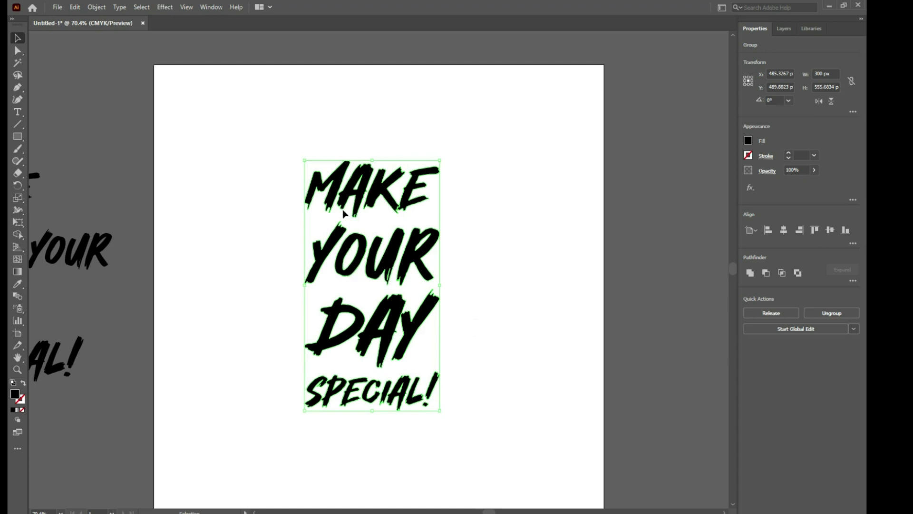
pyautogui.click(397, 458)
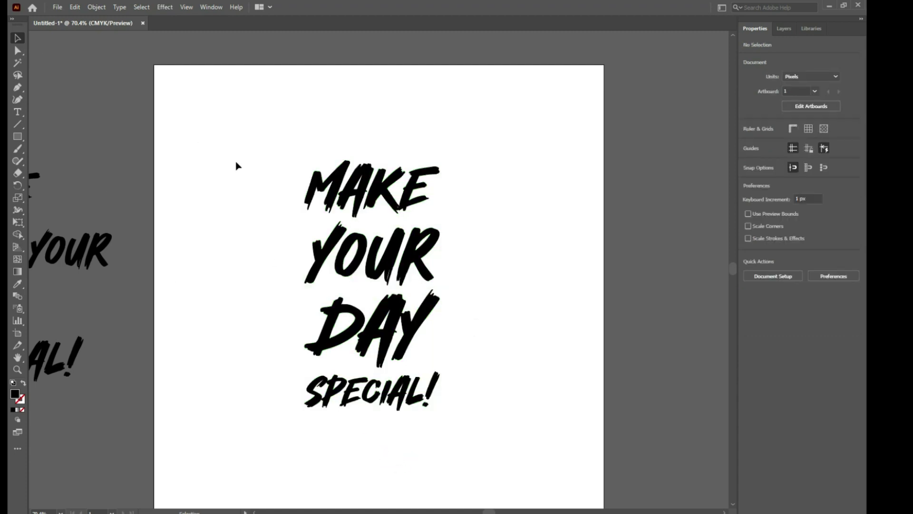
# Step: Draw a thin black wedge about 738 px long with the Pen tool, running diagonally down across all four words
pyautogui.click(18, 87)
pyautogui.click(314, 135)
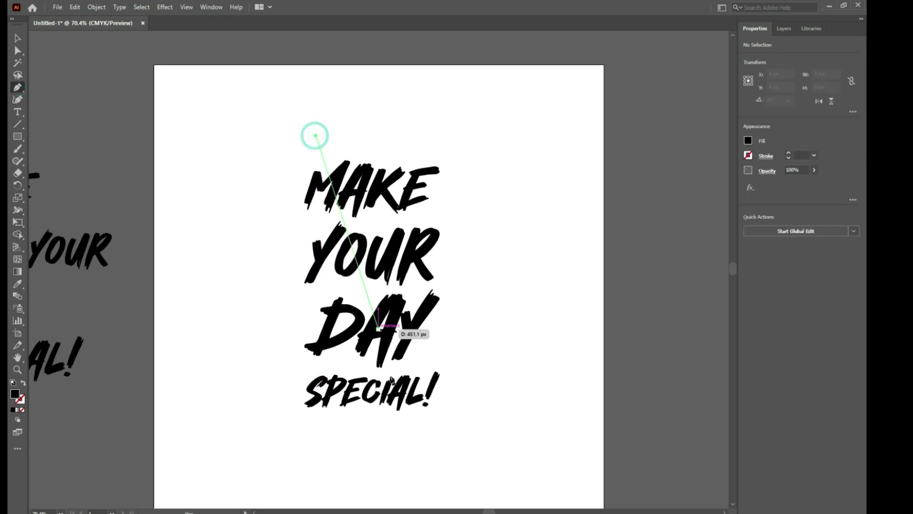
pyautogui.click(424, 443)
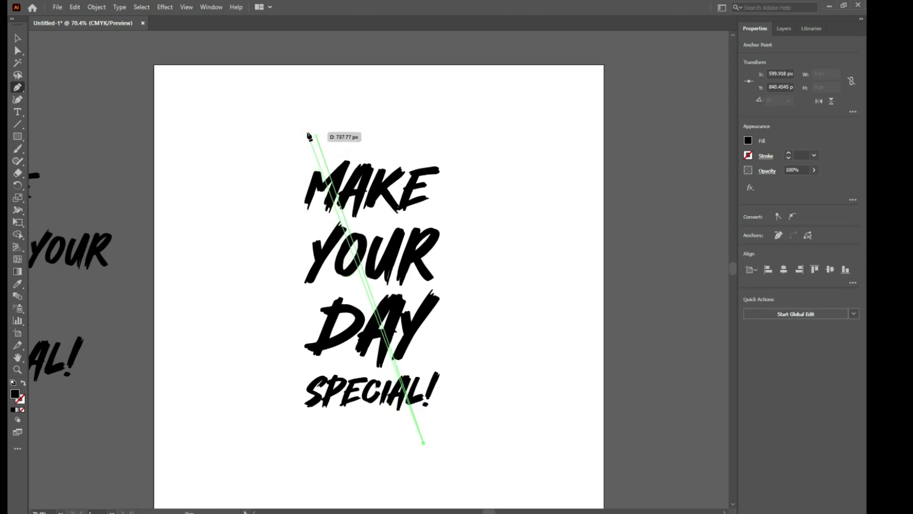
pyautogui.click(306, 132)
pyautogui.press('Escape')
pyautogui.click(17, 38)
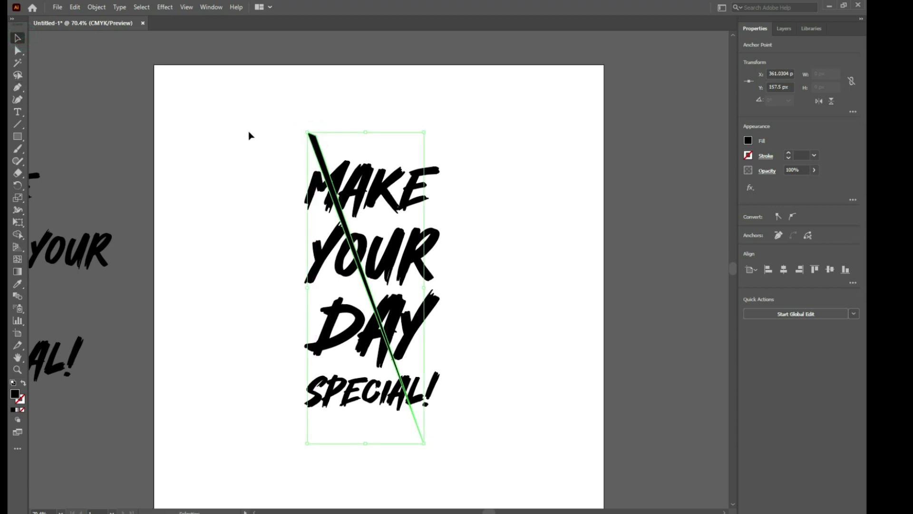
# Step: Apply the Pathfinder Exclude operation to the diagonal wedge and the outlined text block
pyautogui.moveTo(254, 145); pyautogui.dragTo(505, 468)
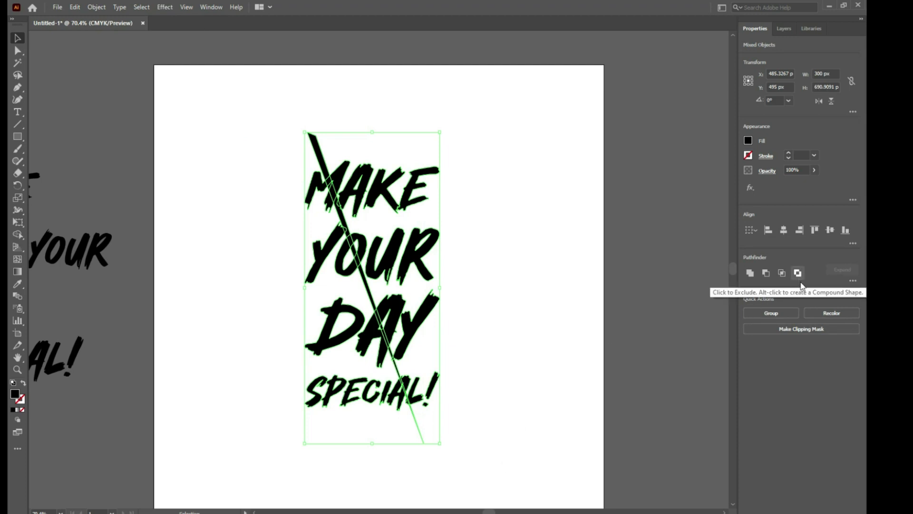
pyautogui.click(211, 8)
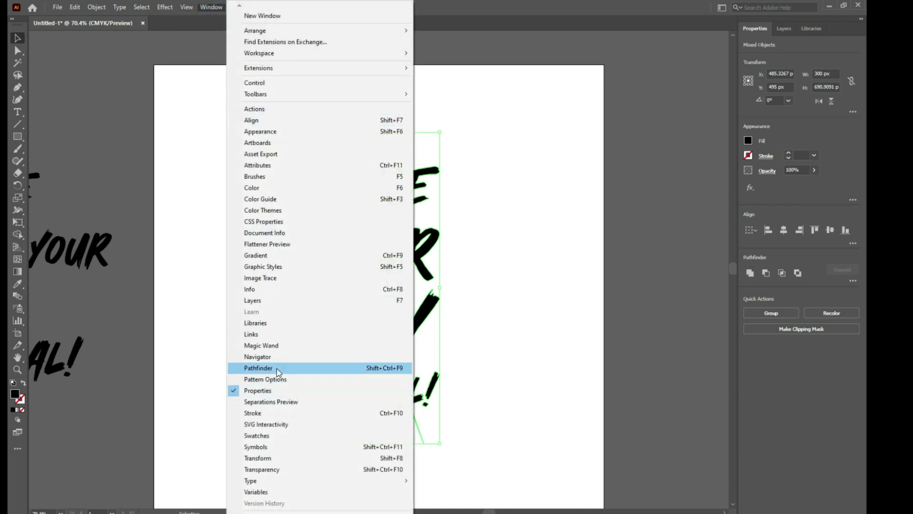
pyautogui.click(278, 372)
pyautogui.moveTo(120, 352); pyautogui.dragTo(557, 342)
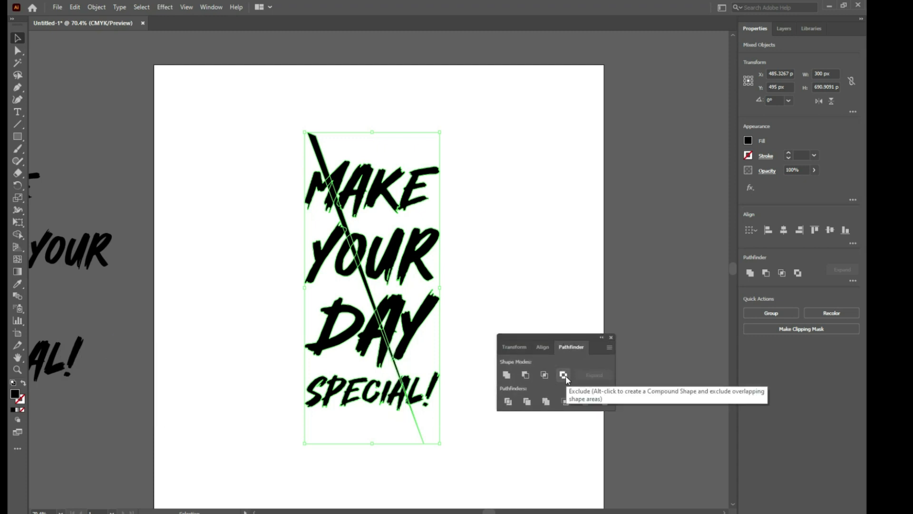
pyautogui.click(564, 375)
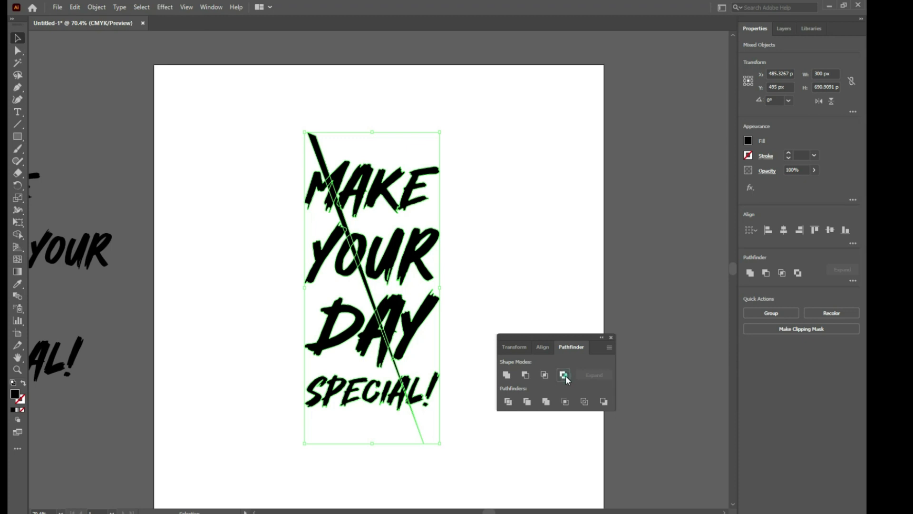
pyautogui.click(611, 337)
pyautogui.click(520, 319)
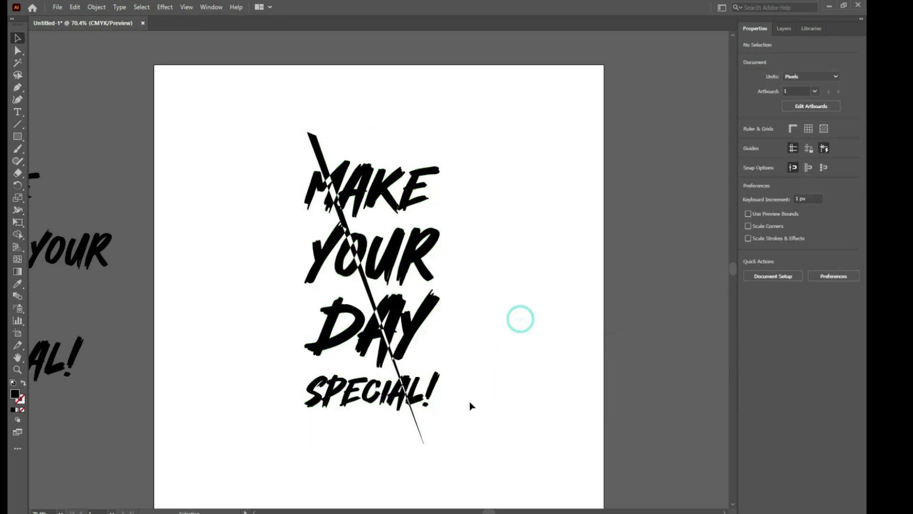
# Step: Ungroup the combined wedge and lettering into separate pieces
pyautogui.click(415, 421)
pyautogui.rightClick(415, 420)
pyautogui.click(447, 326)
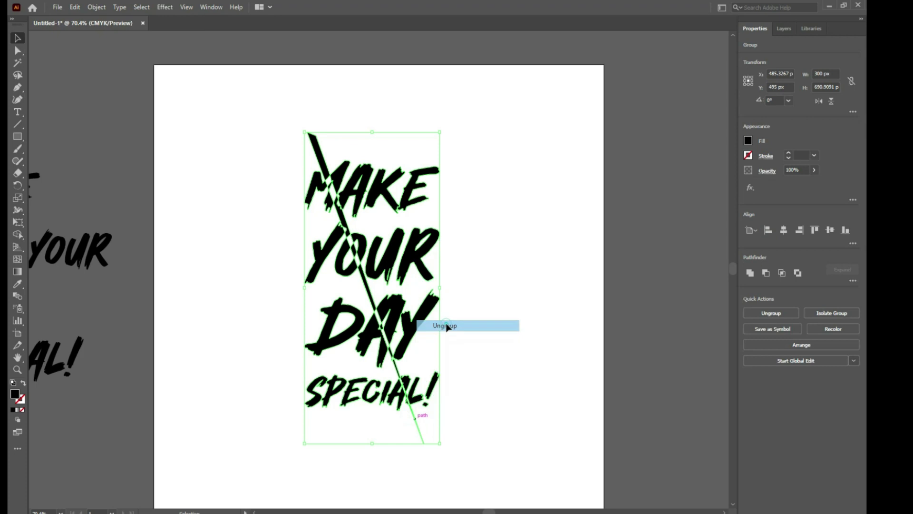
pyautogui.click(537, 311)
# Step: Delete the leftover wedge pieces above, between, inside and below the letters so only the diagonal cut remains
pyautogui.click(411, 427)
pyautogui.press('Delete')
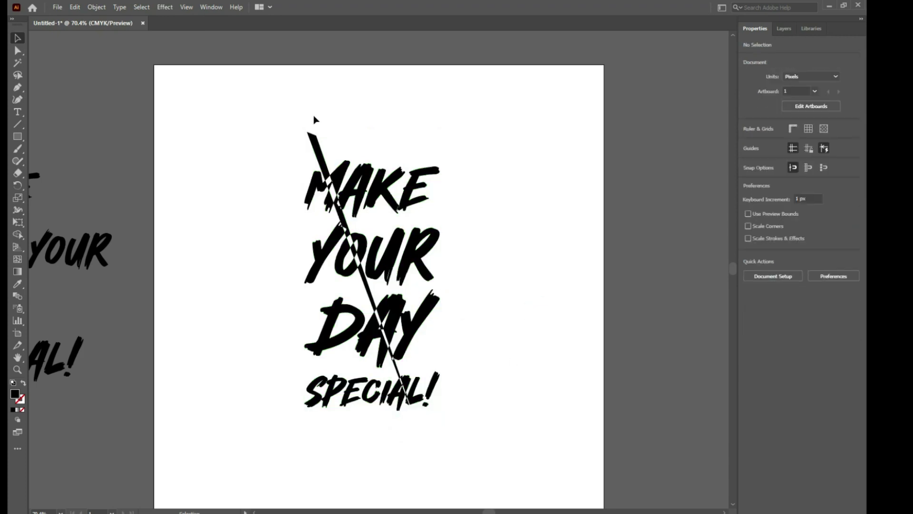
pyautogui.click(313, 135)
pyautogui.press('Delete')
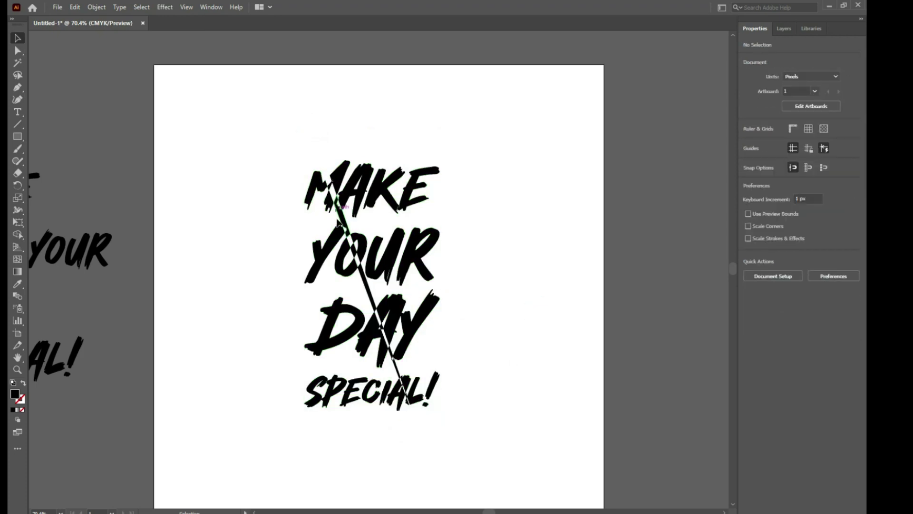
pyautogui.click(341, 220)
pyautogui.press('Delete')
pyautogui.click(363, 272)
pyautogui.press('Delete')
pyautogui.click(391, 356)
pyautogui.press('Delete')
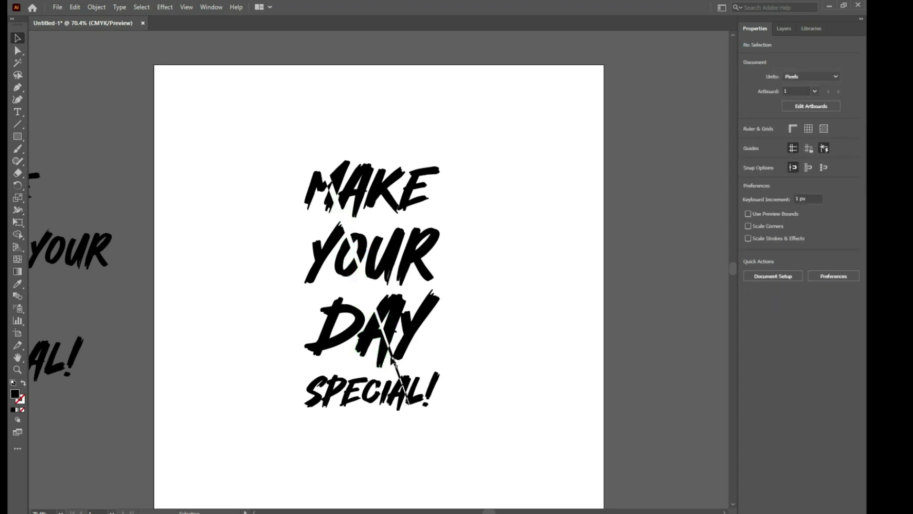
pyautogui.click(401, 387)
pyautogui.press('Delete')
# Step: Fill the part of MAKE to the right of the diagonal cut with the light blue swatch
pyautogui.moveTo(342, 157); pyautogui.dragTo(444, 187)
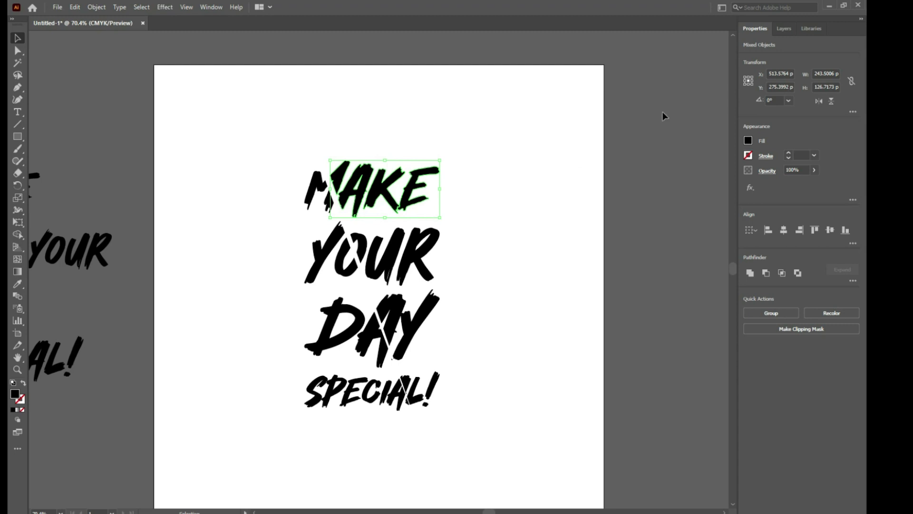
pyautogui.click(747, 141)
pyautogui.click(688, 182)
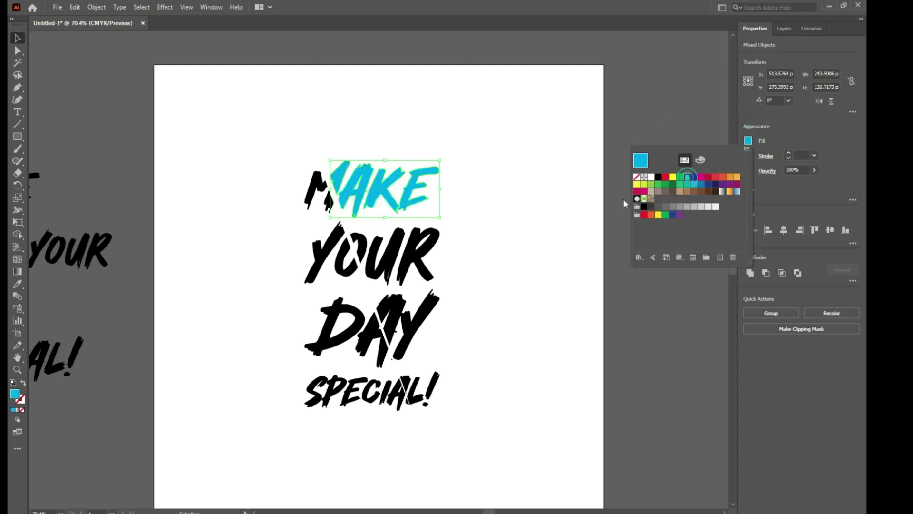
pyautogui.click(498, 246)
# Step: Copy the light blue fill onto the right-hand parts of YOUR and DAY with the Eyedropper
pyautogui.click(364, 252)
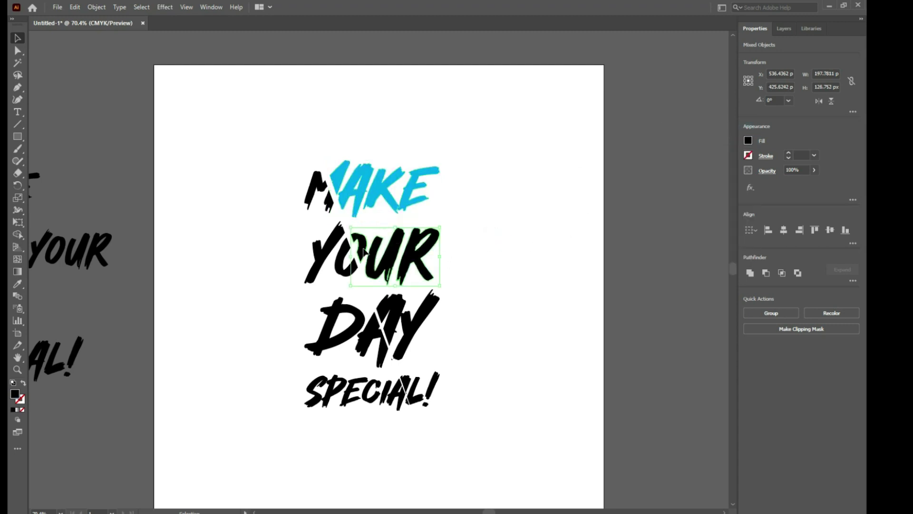
pyautogui.press('i')
pyautogui.click(376, 204)
pyautogui.press('v')
pyautogui.click(411, 309)
pyautogui.press('i')
pyautogui.click(380, 266)
# Step: Copy the light blue fill onto the right-hand pieces of SPECIAL!, including the fragment of its A
pyautogui.moveTo(415, 403); pyautogui.dragTo(414, 403)
pyautogui.press('i')
pyautogui.click(413, 333)
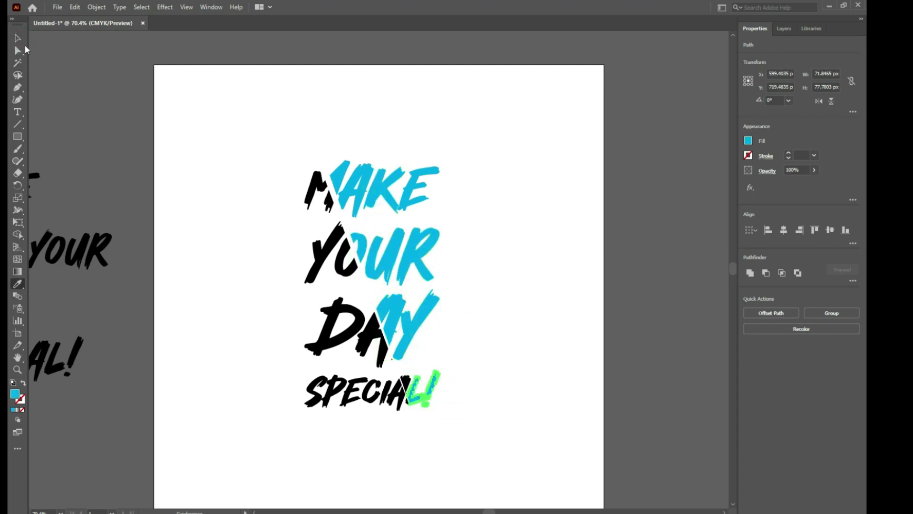
pyautogui.click(18, 38)
pyautogui.click(405, 382)
pyautogui.press('i')
pyautogui.click(413, 336)
pyautogui.click(18, 40)
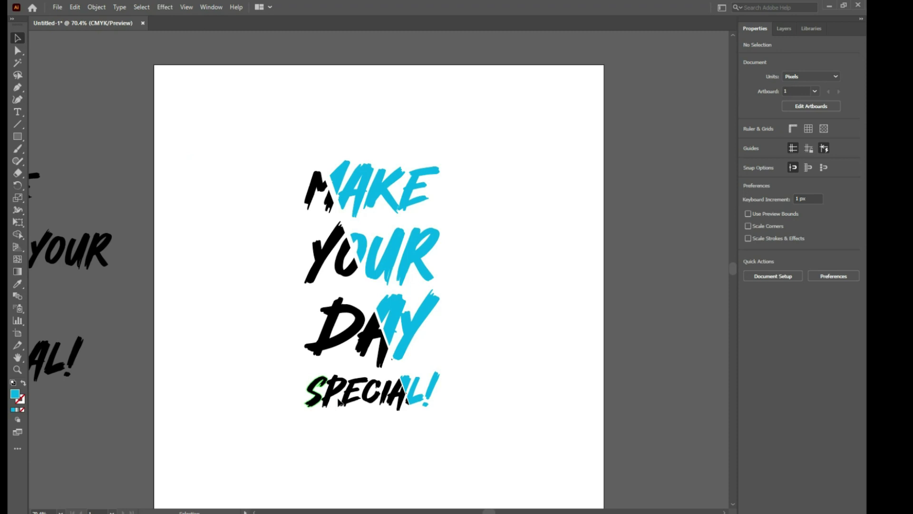
pyautogui.click(389, 359)
# Step: Draw a black triangular wedge about 260 px wide under SPECIAL! with the Pen tool, tapering to a point on the right
pyautogui.scroll(-2, 390, 359)
pyautogui.click(18, 87)
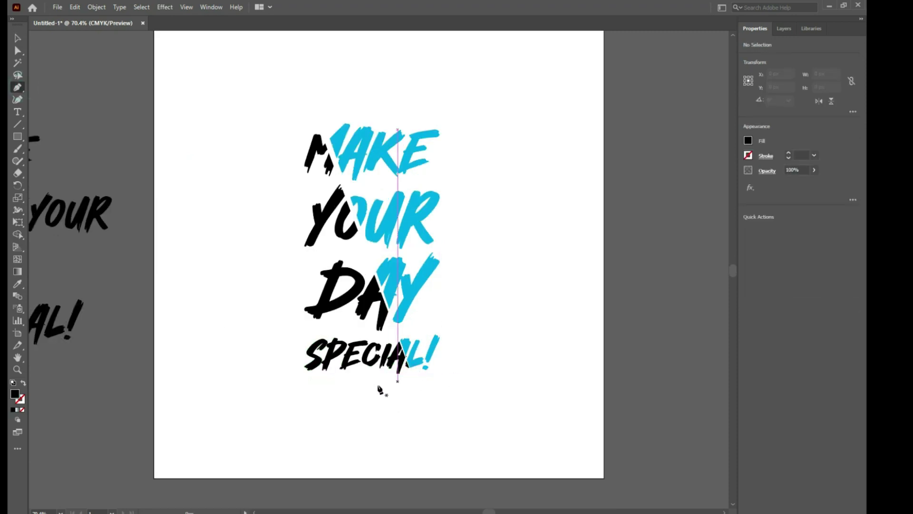
pyautogui.click(308, 379)
pyautogui.click(308, 393)
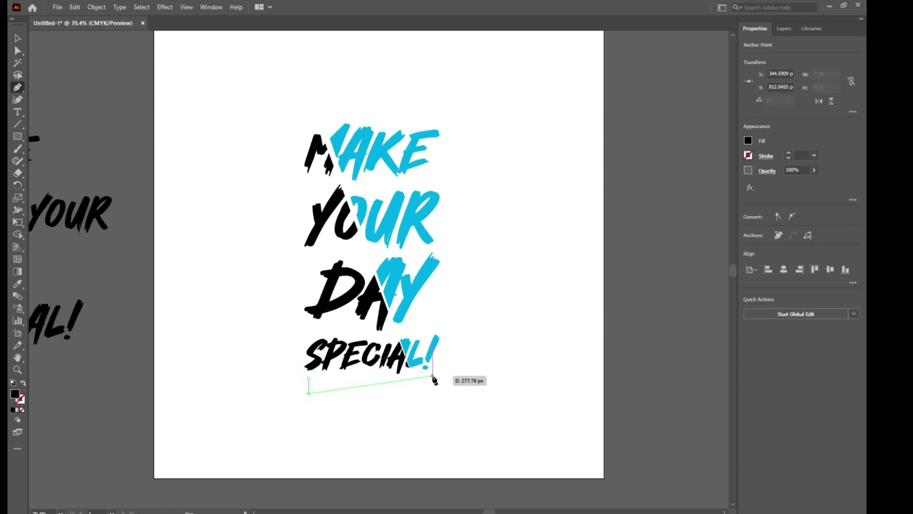
pyautogui.click(425, 374)
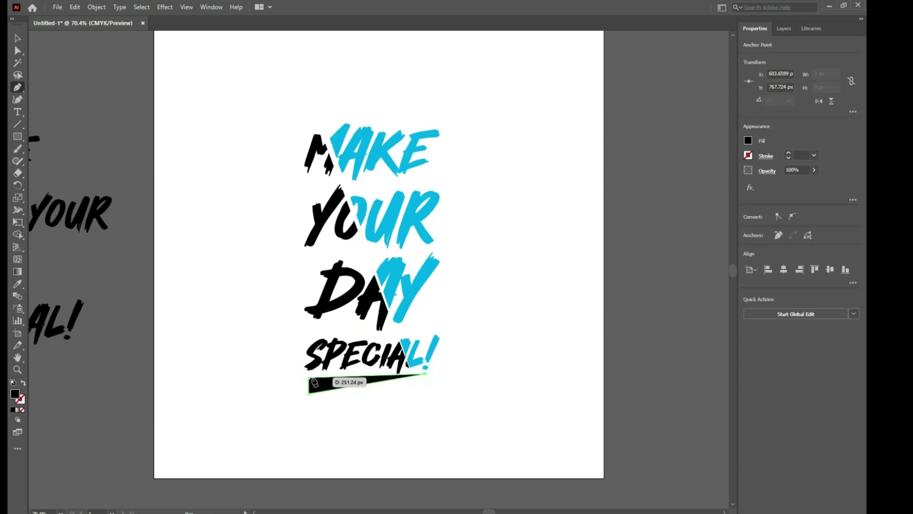
pyautogui.click(308, 379)
# Step: Draw a jagged, saw-toothed closed shape over the left end of the black wedge under SPECIAL! with the Pen tool
pyautogui.press('z')
pyautogui.click(309, 376)
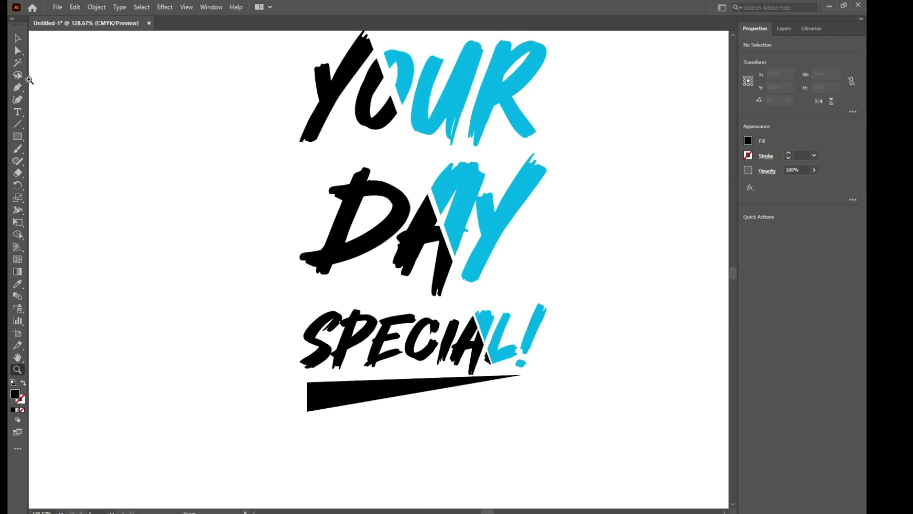
pyautogui.click(16, 87)
pyautogui.click(282, 387)
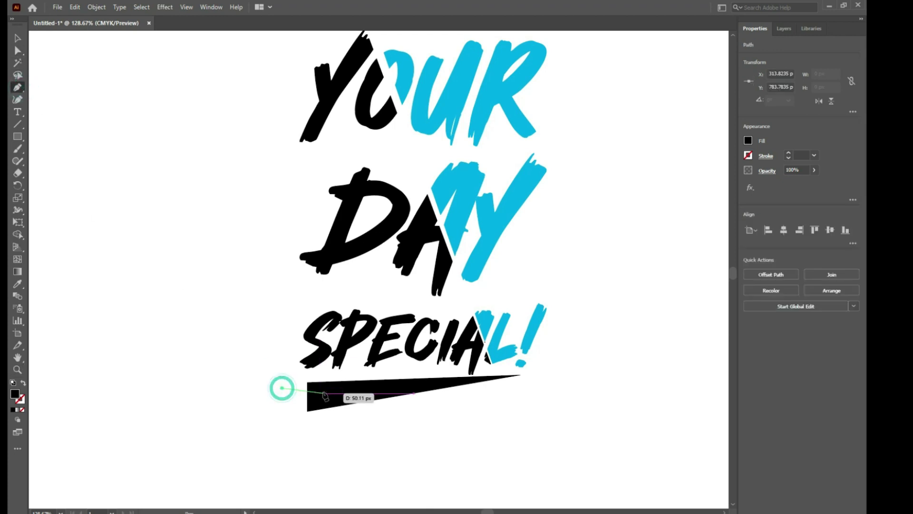
pyautogui.click(332, 388)
pyautogui.click(279, 403)
pyautogui.click(318, 399)
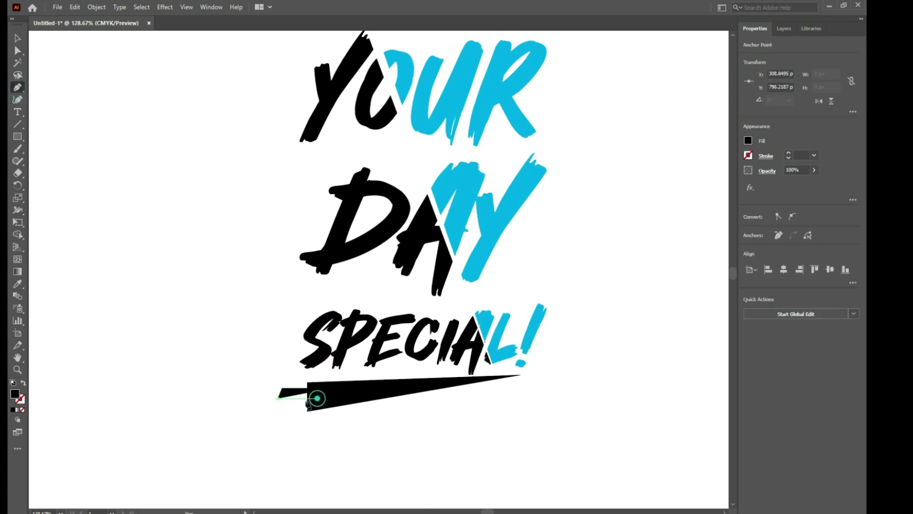
pyautogui.click(310, 405)
pyautogui.click(271, 410)
pyautogui.click(282, 388)
# Step: Subtract the jagged shape from the wedge so its left end gets a torn brush-like edge
pyautogui.click(17, 38)
pyautogui.click(233, 387)
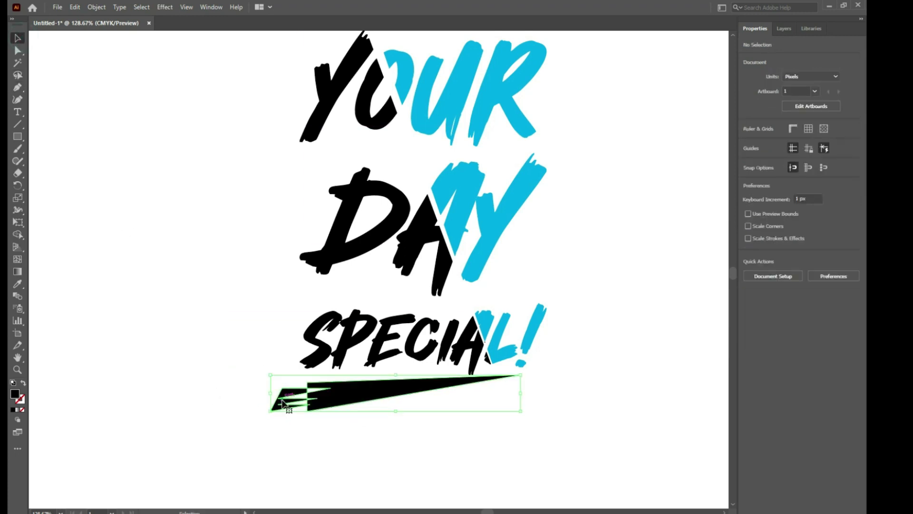
pyautogui.scroll(3, 239, 442)
pyautogui.press('z')
pyautogui.hotkey('ctrl', '0')
# Step: Move the complete lettering with its underline about 151 px to the left on the artboard
pyautogui.click(17, 38)
pyautogui.moveTo(254, 79); pyautogui.dragTo(478, 380)
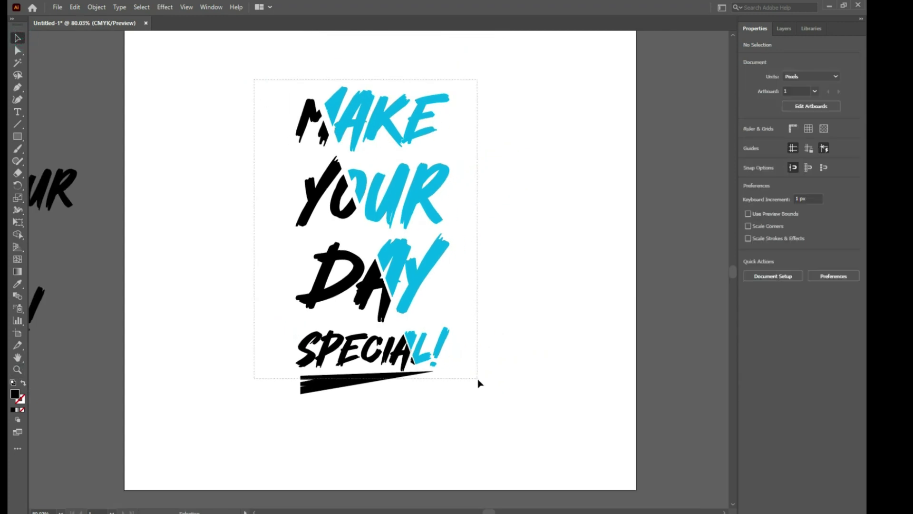
pyautogui.moveTo(477, 381); pyautogui.dragTo(478, 381)
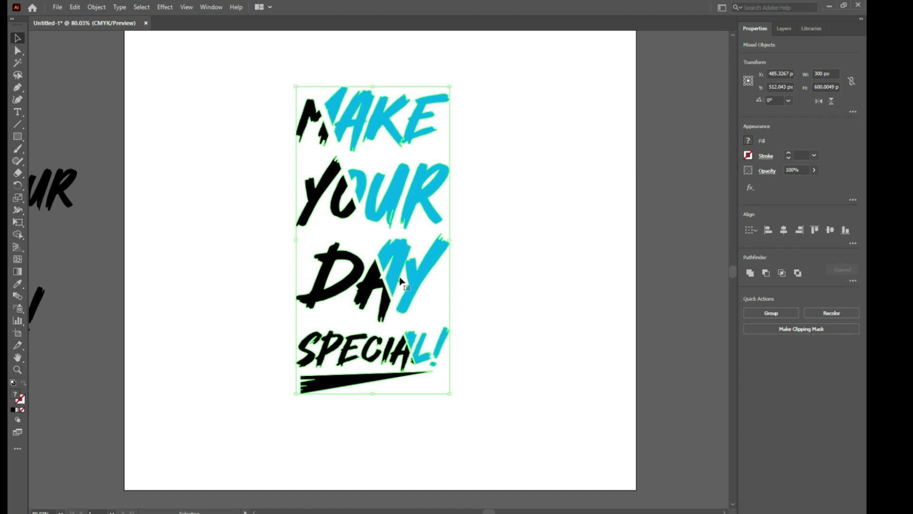
pyautogui.moveTo(388, 210); pyautogui.dragTo(310, 209)
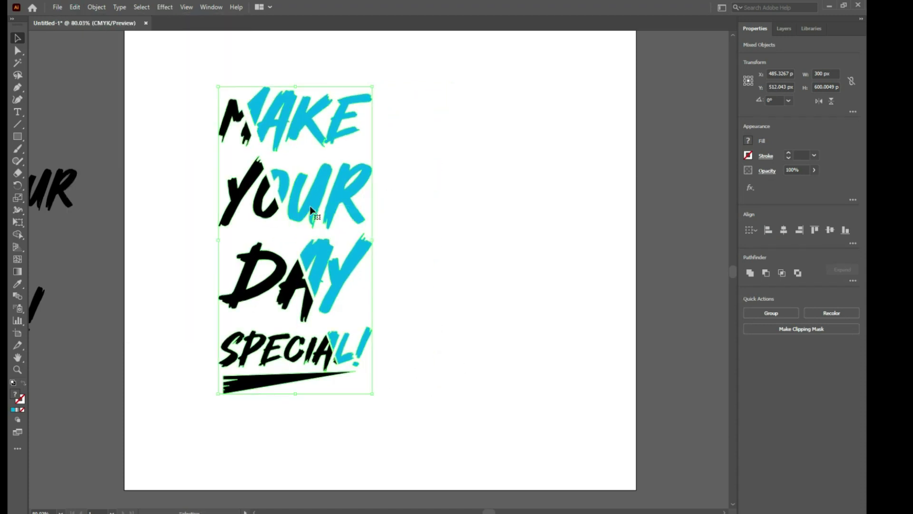
# Step: Paste a copy of the lettering in front, place it to the right of the original and unite its pieces
pyautogui.click(99, 8)
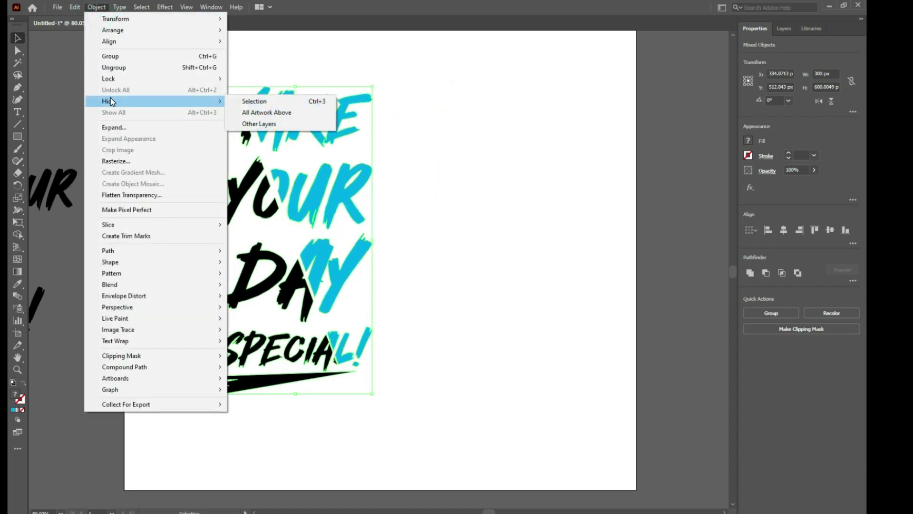
pyautogui.click(74, 7)
pyautogui.click(74, 7)
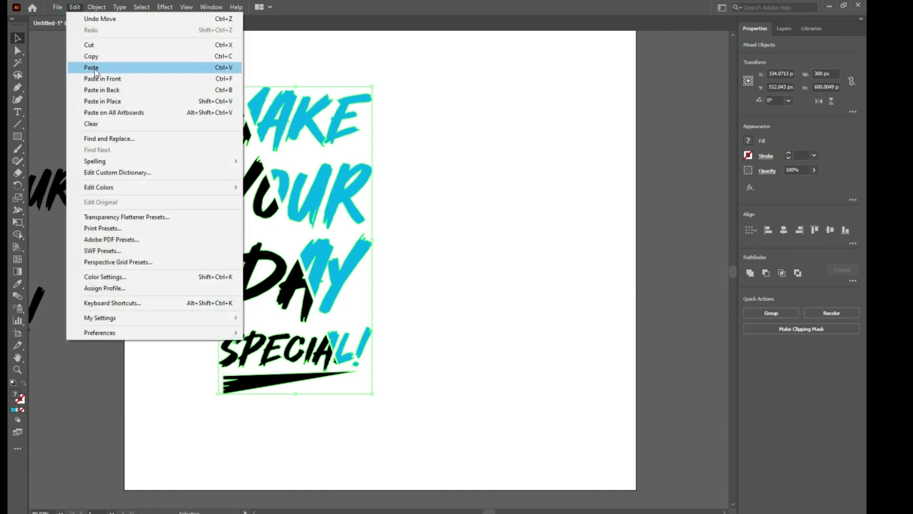
pyautogui.click(119, 80)
pyautogui.moveTo(264, 188); pyautogui.dragTo(468, 194)
pyautogui.click(750, 273)
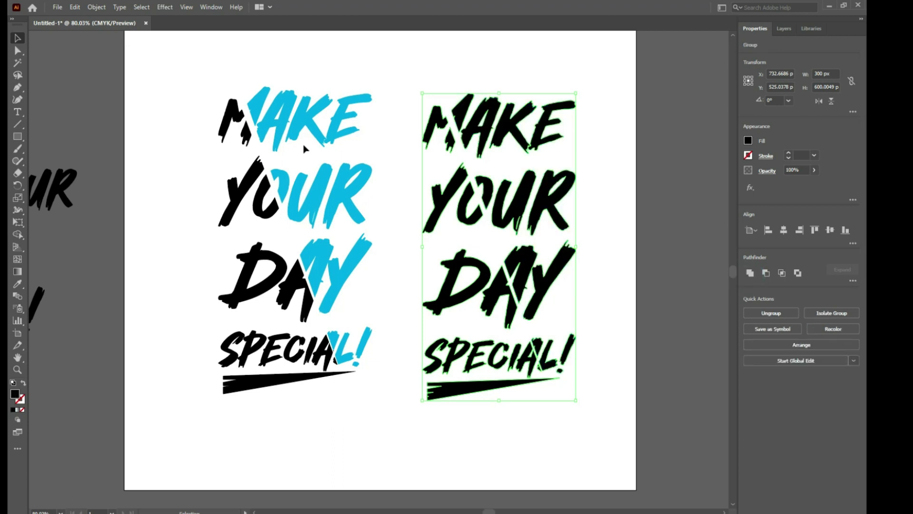
# Step: Offset the path of the black copy by 12 px with miter joins and unite everything into one solid silhouette
pyautogui.click(97, 8)
pyautogui.moveTo(142, 252)
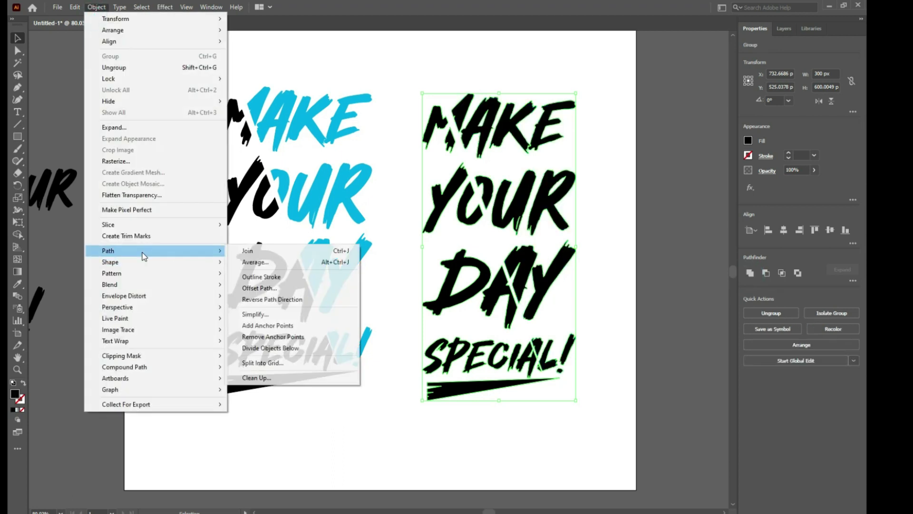
pyautogui.click(272, 291)
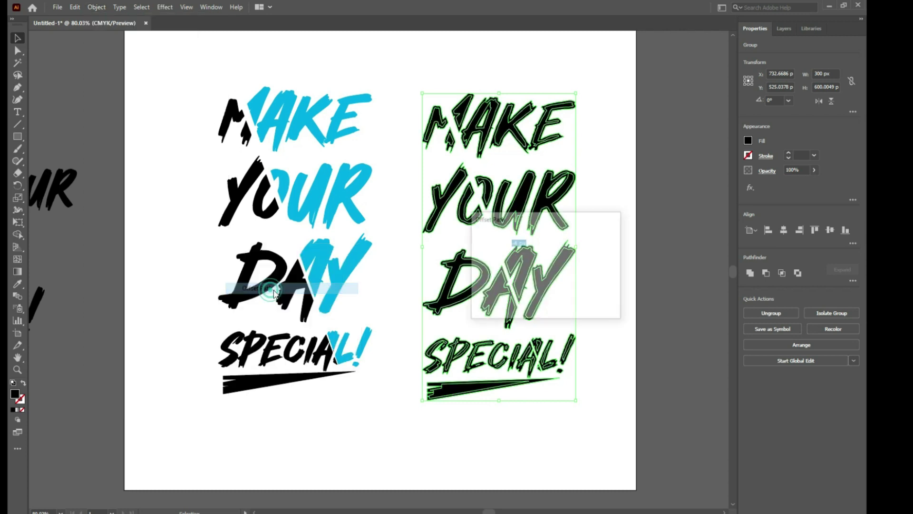
pyautogui.write('12')
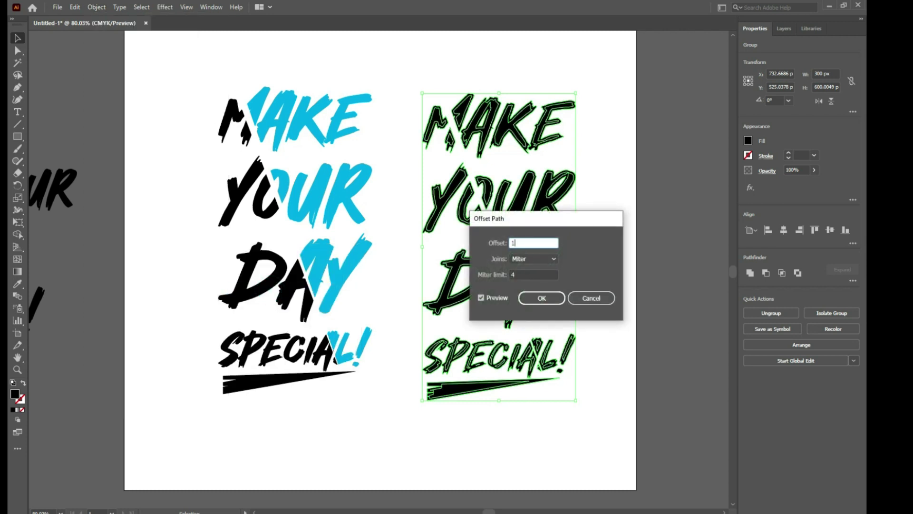
pyautogui.click(492, 295)
pyautogui.click(541, 298)
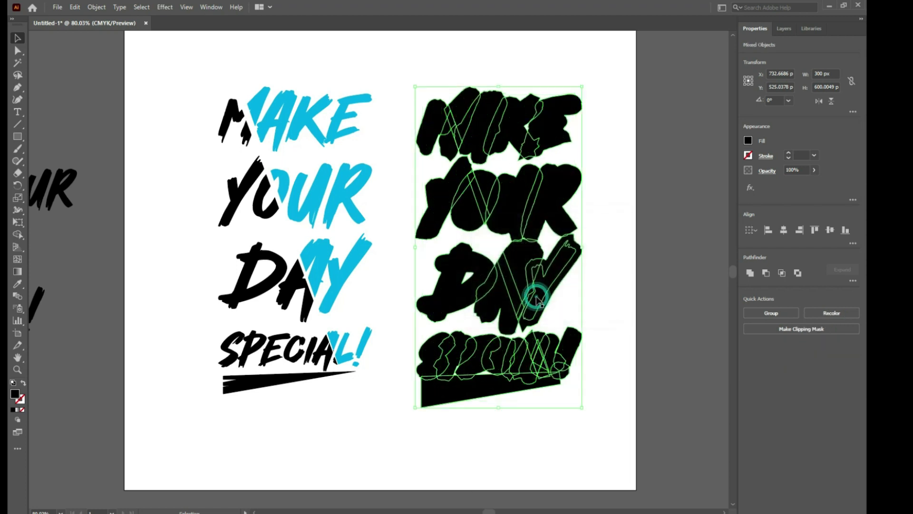
pyautogui.moveTo(616, 78); pyautogui.dragTo(409, 419)
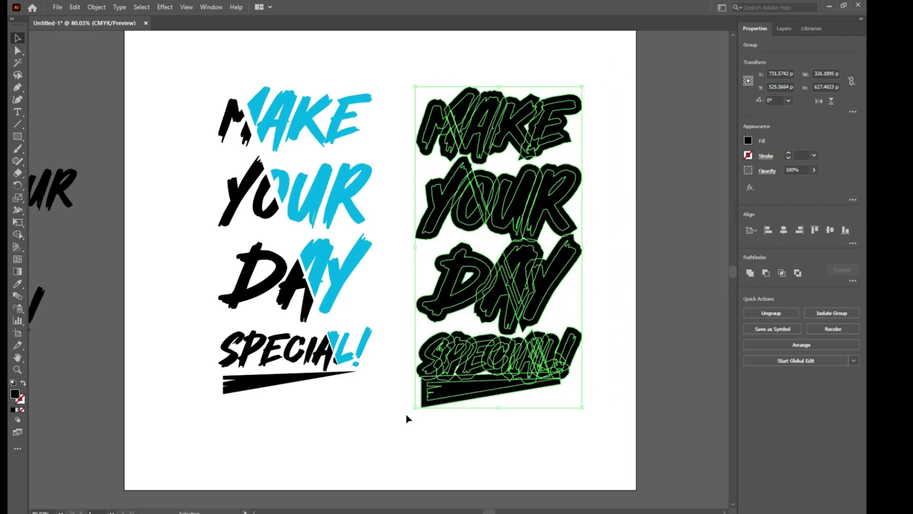
pyautogui.click(749, 273)
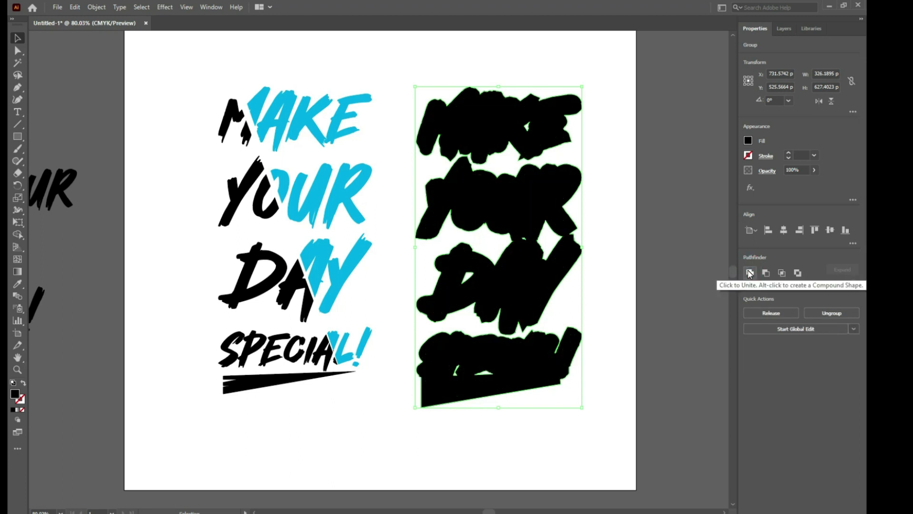
# Step: Add an inner offset path of -4 px with miter joins to the black silhouette
pyautogui.click(97, 7)
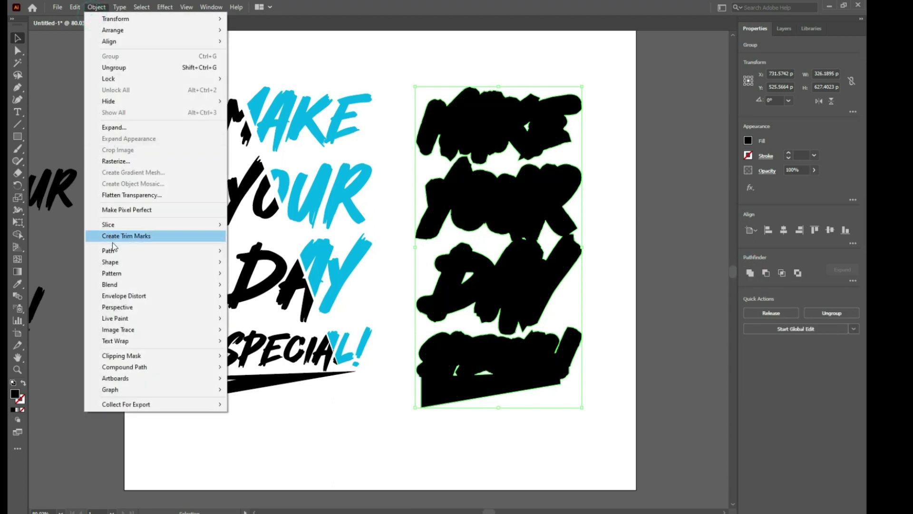
pyautogui.moveTo(116, 251)
pyautogui.click(259, 288)
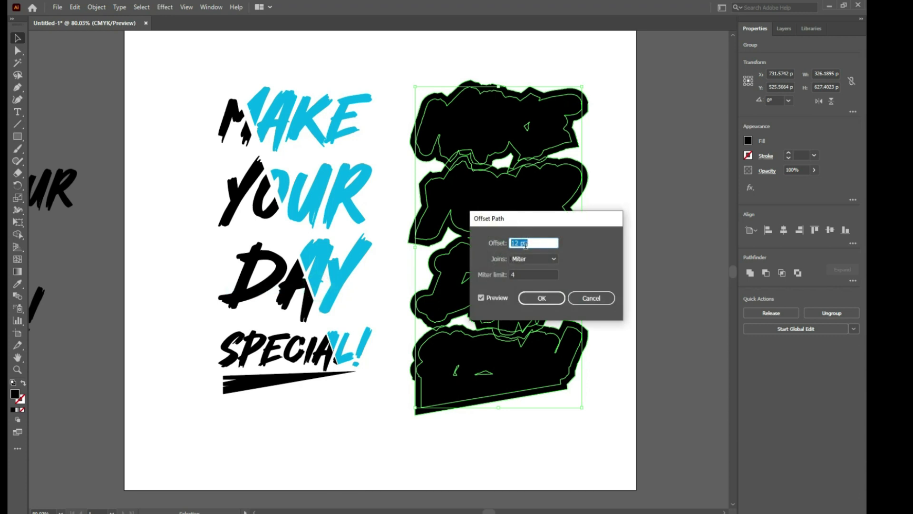
pyautogui.write('0')
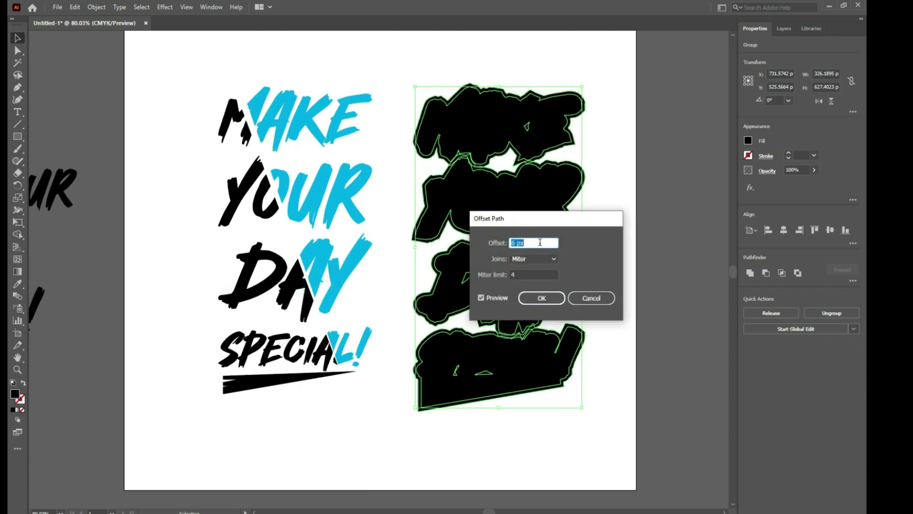
pyautogui.press('Down')
pyautogui.press('Down')
pyautogui.press('Down')
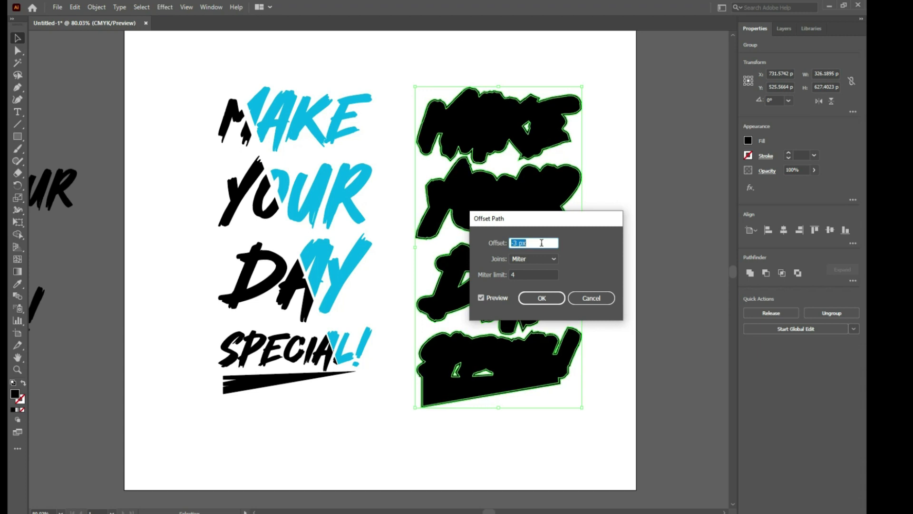
pyautogui.press('Down')
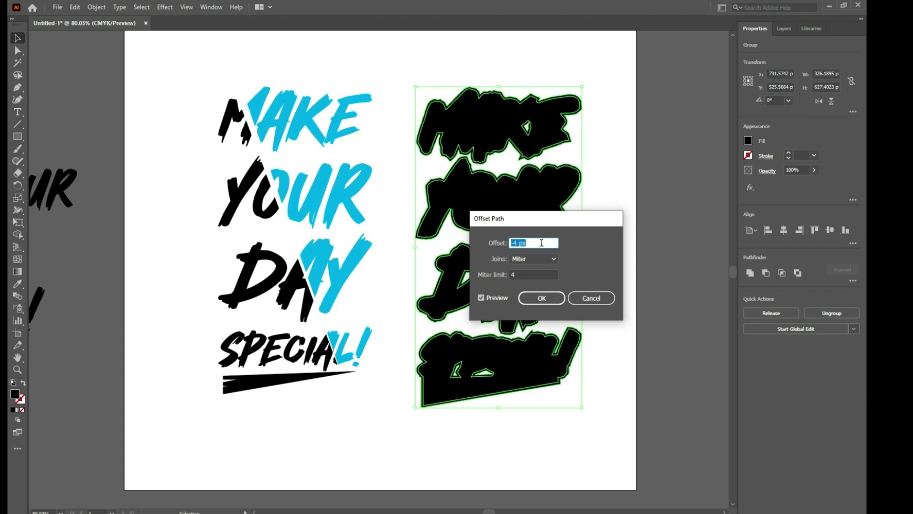
pyautogui.click(542, 298)
# Step: Exclude the overlap of the silhouette and its inner offset, leaving only a thin contour
pyautogui.click(799, 272)
pyautogui.click(646, 293)
pyautogui.moveTo(618, 105); pyautogui.dragTo(511, 396)
pyautogui.click(796, 273)
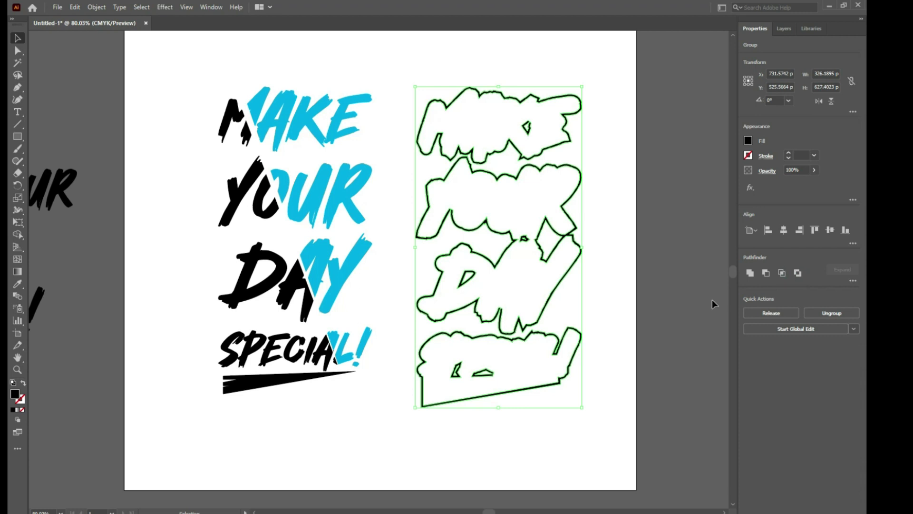
# Step: Fill the thin contour with the light blue swatch
pyautogui.click(747, 140)
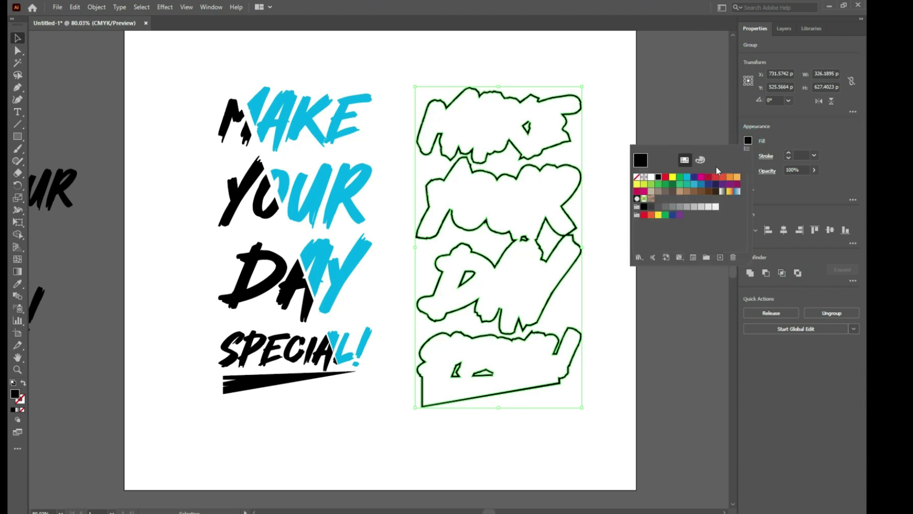
pyautogui.click(687, 177)
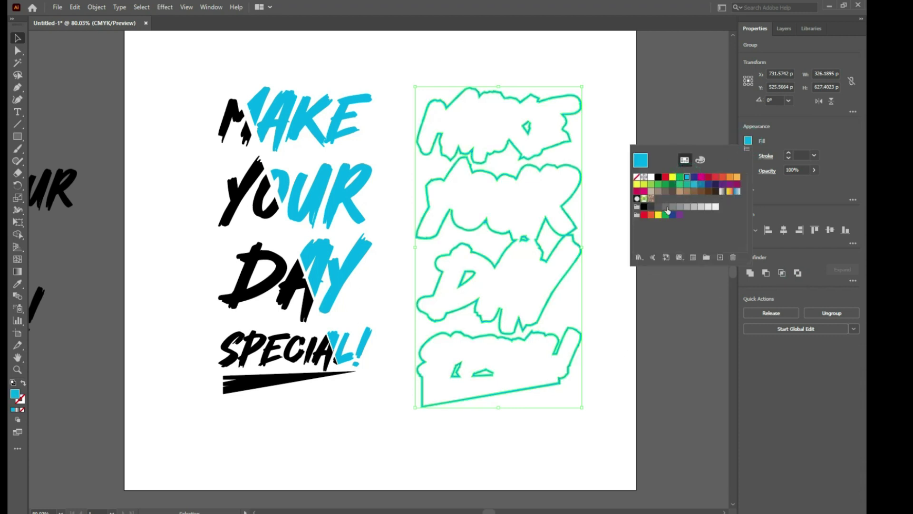
pyautogui.click(623, 313)
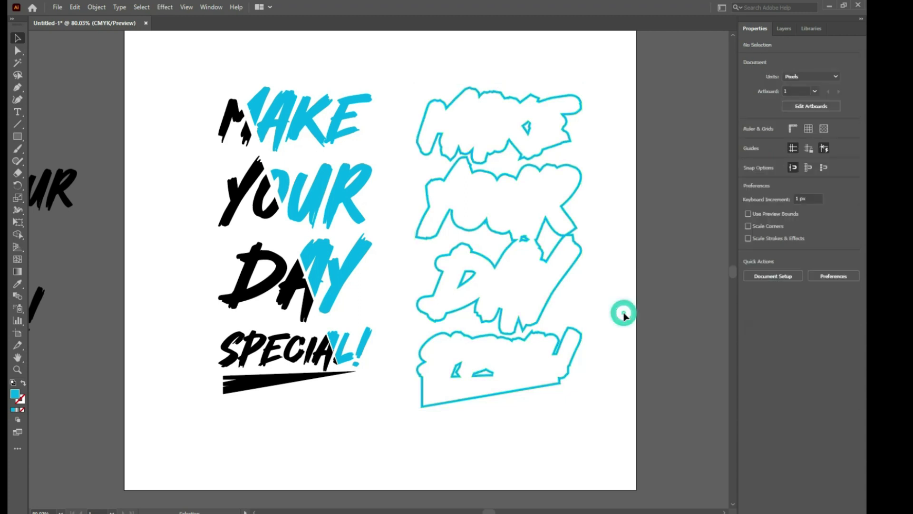
# Step: Place the blue contour around the original lettering and move both together towards the middle of the artboard
pyautogui.moveTo(567, 379); pyautogui.dragTo(363, 371)
pyautogui.moveTo(486, 80); pyautogui.dragTo(207, 420)
pyautogui.moveTo(296, 264); pyautogui.dragTo(388, 278)
pyautogui.click(520, 204)
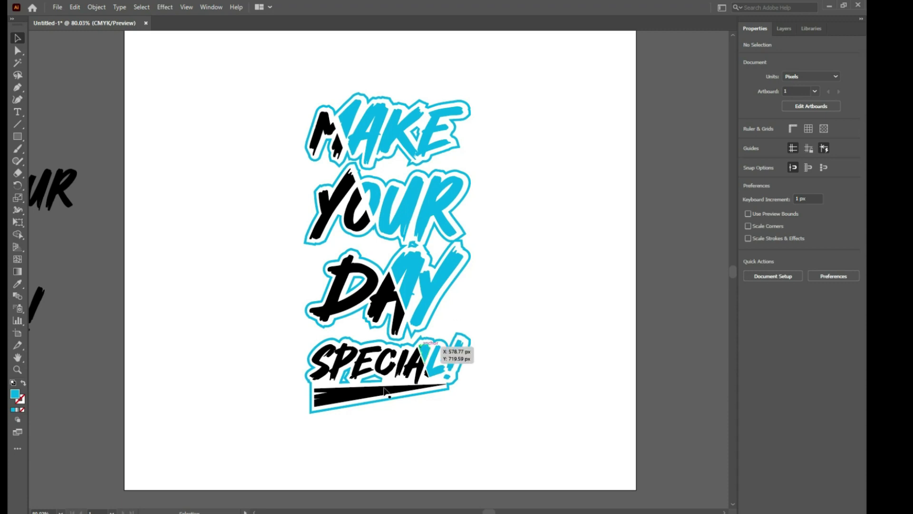
# Step: Inside the contour group, delete the small inner outlines under SPECIAL!, inside MAKE and between YOUR and DAY
pyautogui.click(373, 386)
pyautogui.doubleClick(372, 387)
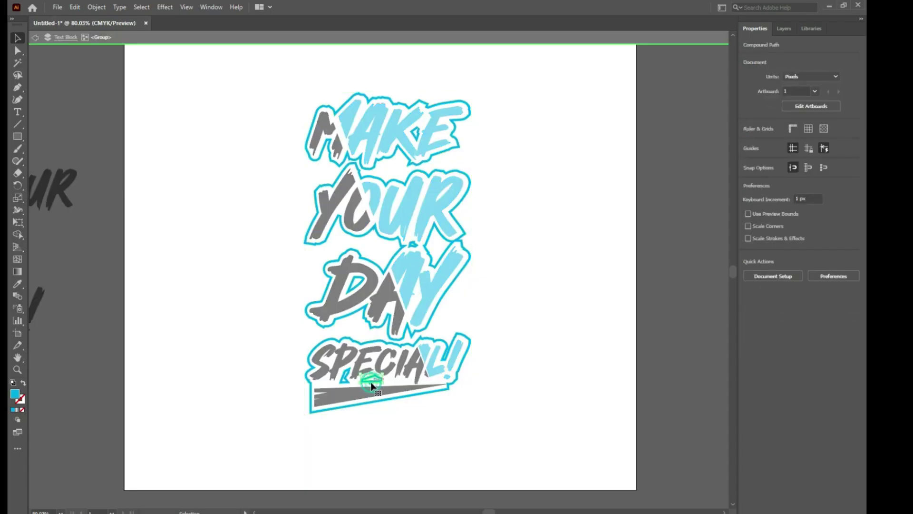
pyautogui.press('Delete')
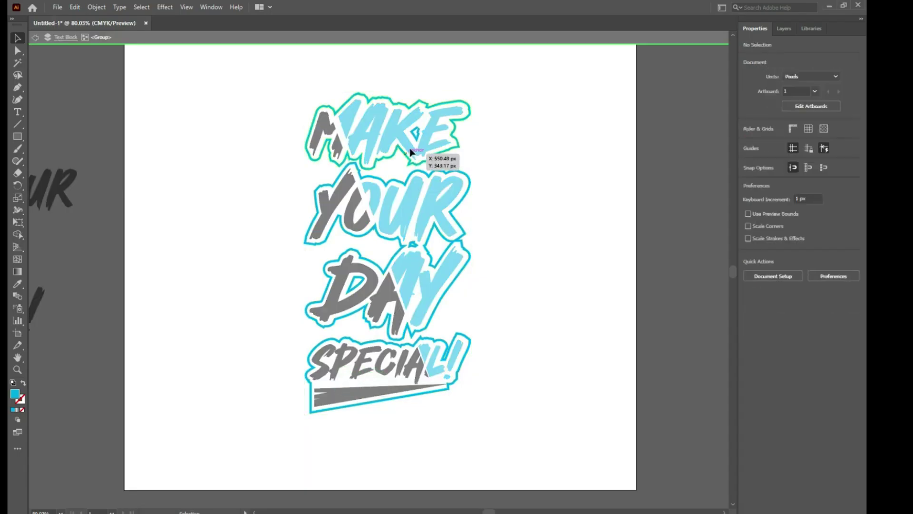
pyautogui.click(415, 134)
pyautogui.press('Delete')
pyautogui.click(411, 245)
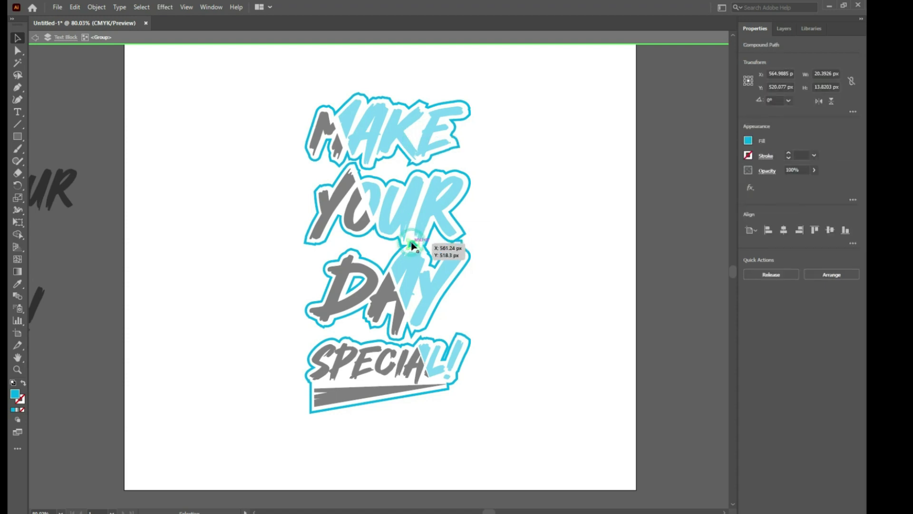
pyautogui.press('Delete')
pyautogui.doubleClick(510, 269)
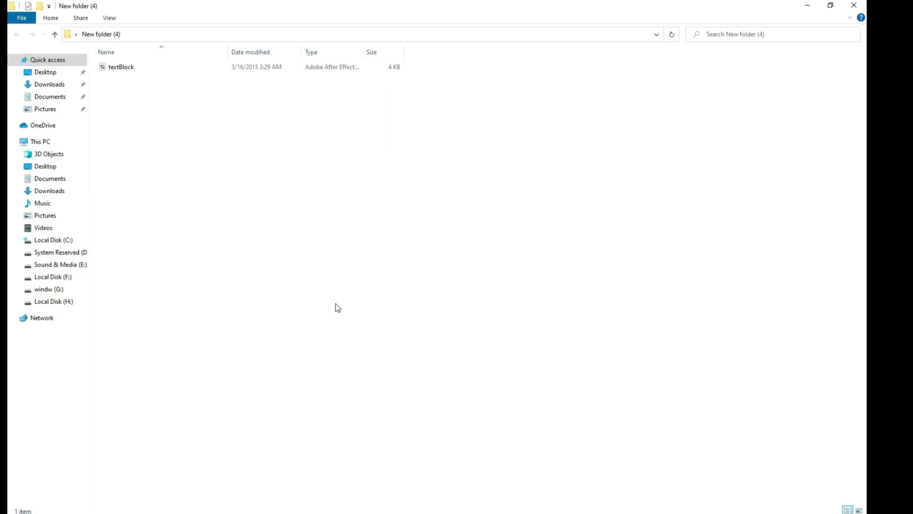
# Step: Copy the textBlock script file and open C:\Program Files\Adobe\Adobe Illustrator 2021\Presets\en_US\Scripts
pyautogui.rightClick(128, 73)
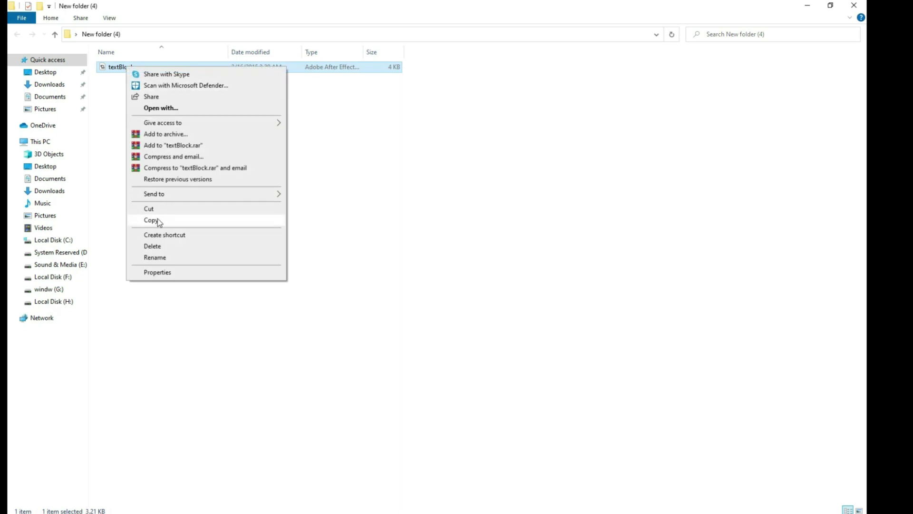
pyautogui.click(160, 222)
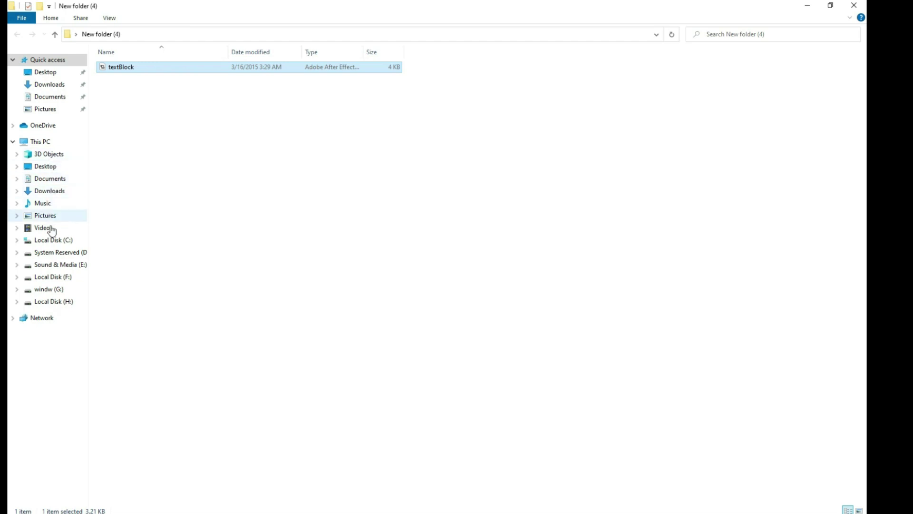
pyautogui.click(44, 243)
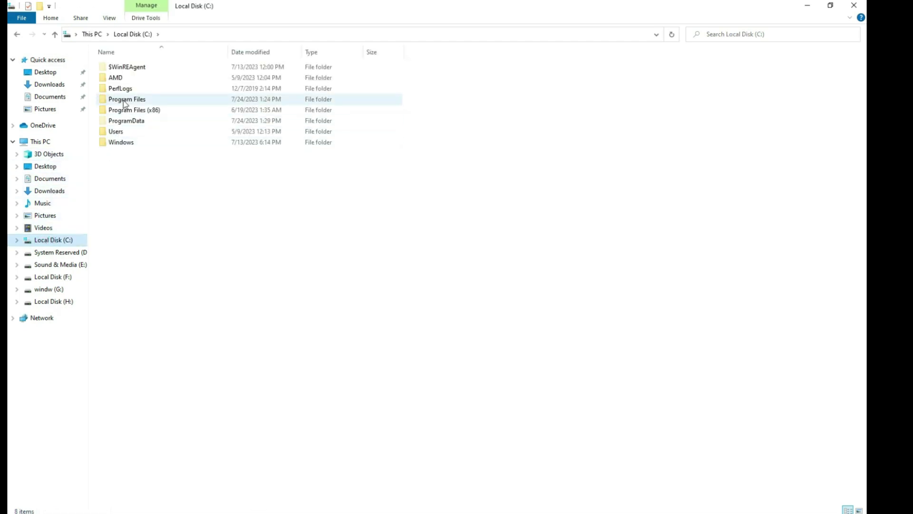
pyautogui.doubleClick(126, 100)
pyautogui.click(124, 69)
pyautogui.doubleClick(124, 71)
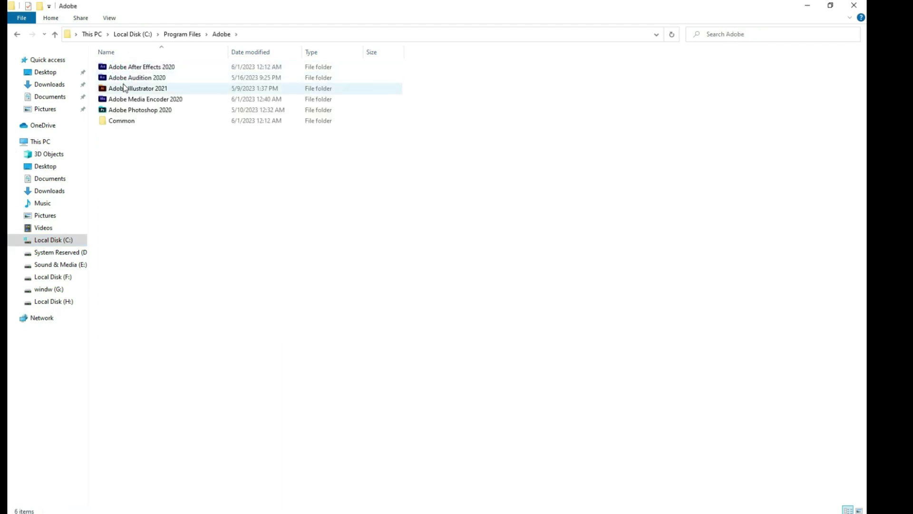
pyautogui.click(136, 92)
pyautogui.doubleClick(137, 92)
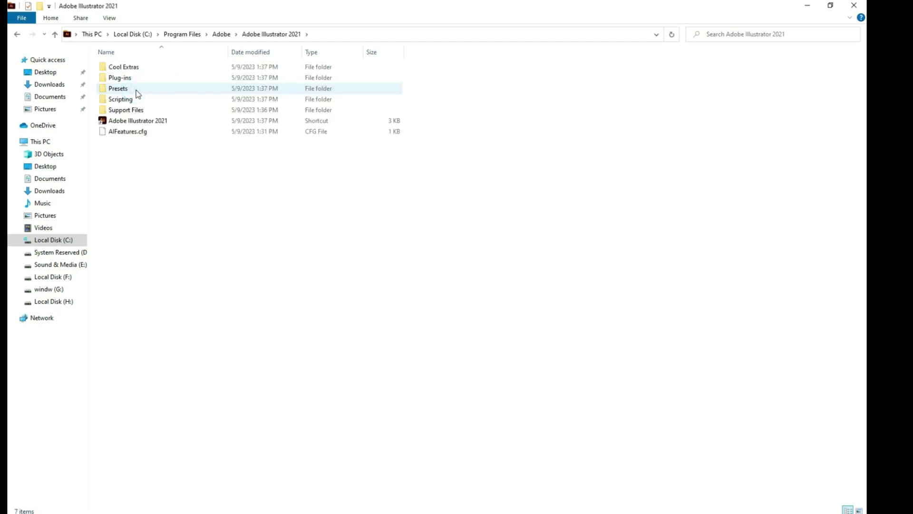
pyautogui.doubleClick(127, 91)
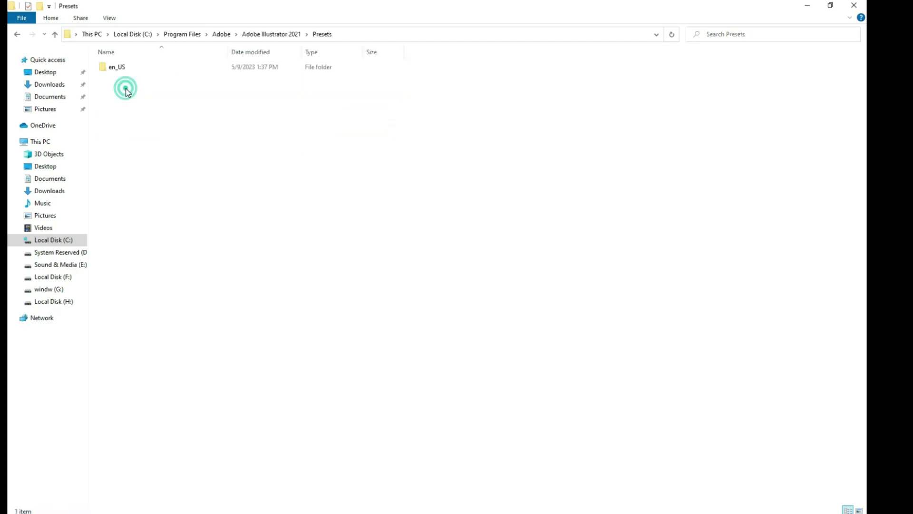
pyautogui.doubleClick(122, 71)
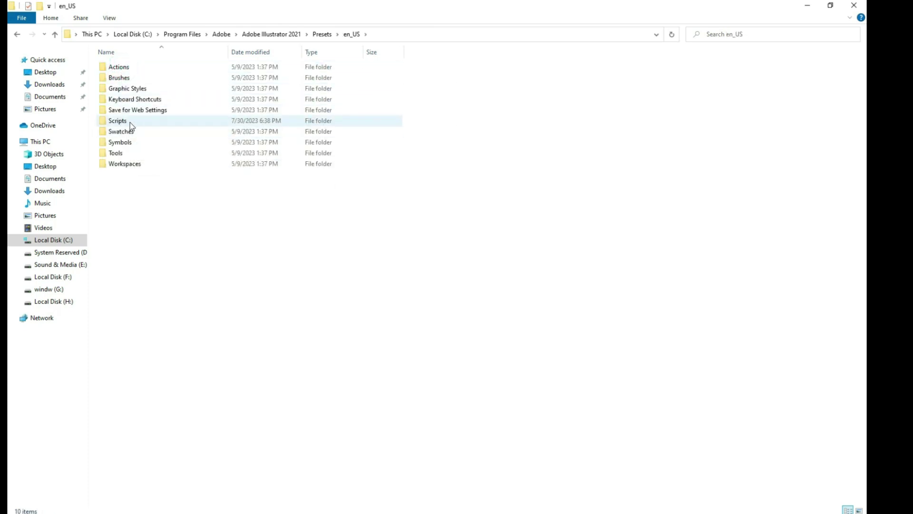
pyautogui.doubleClick(122, 122)
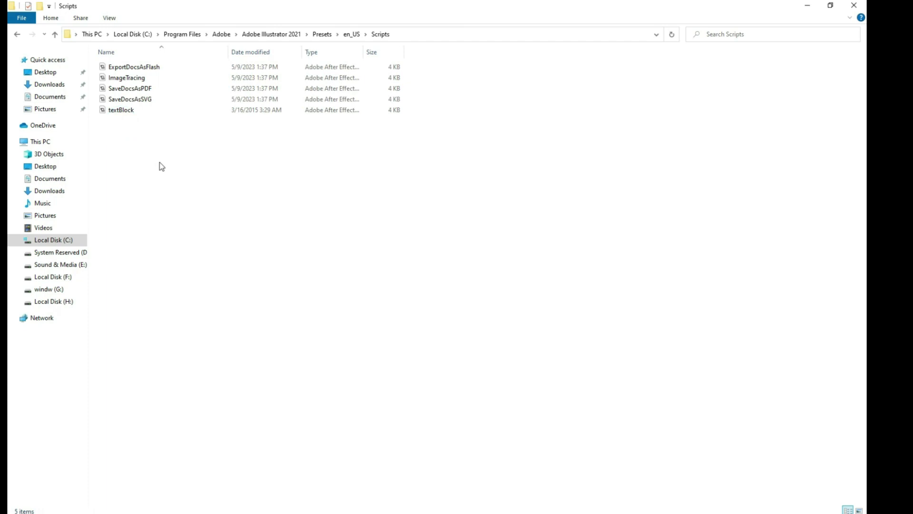
# Step: Paste the textBlock script into Illustrator's Scripts folder, replacing the existing file of the same name
pyautogui.rightClick(204, 177)
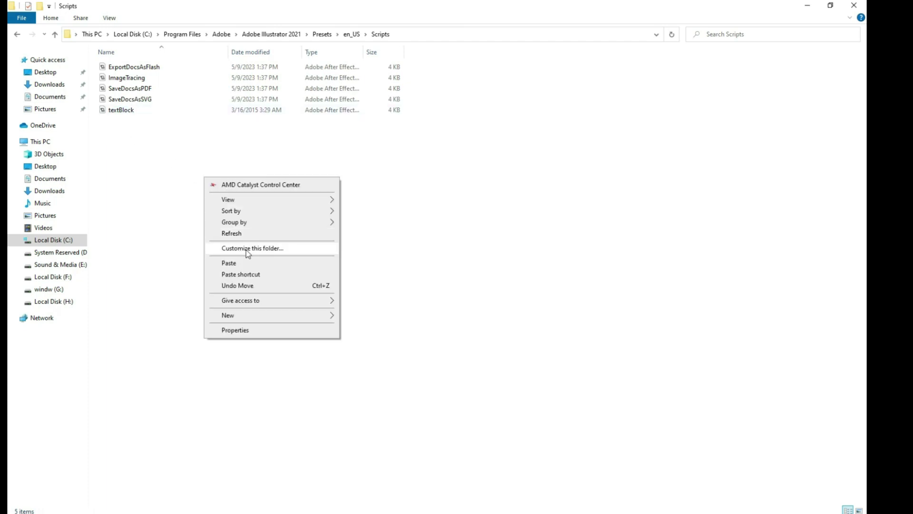
pyautogui.click(235, 260)
pyautogui.click(357, 187)
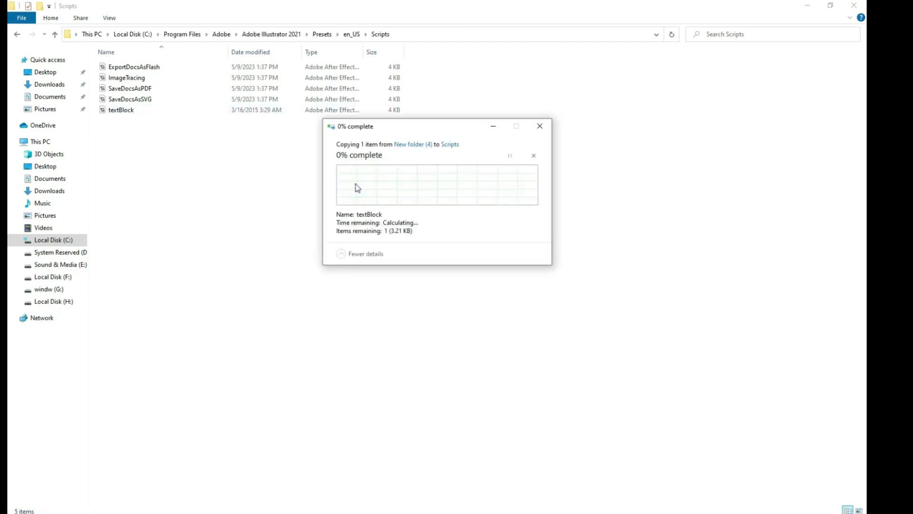
pyautogui.click(404, 193)
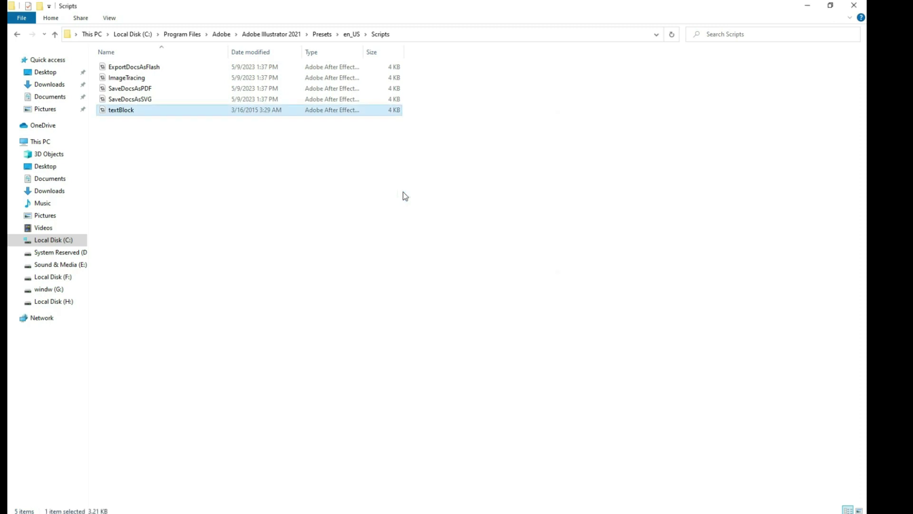
pyautogui.click(219, 171)
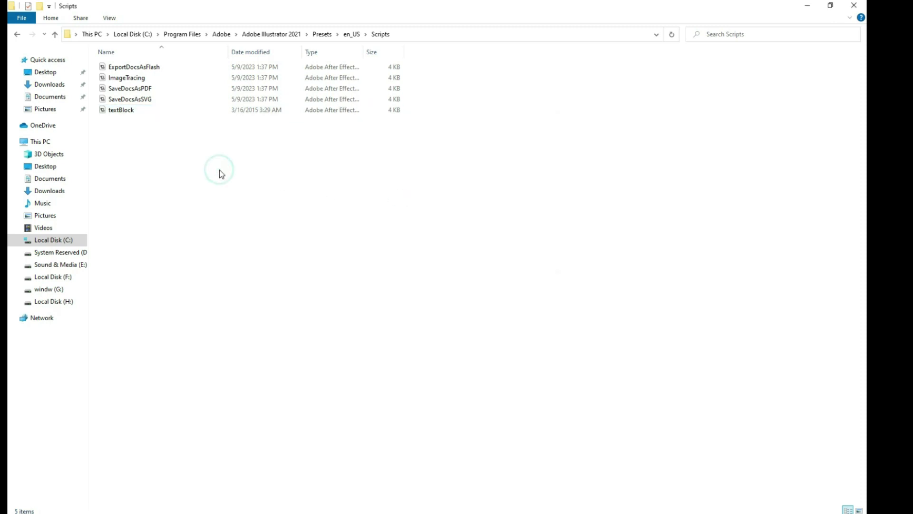
# Step: Switch to Illustrator and check the list of available scripts for textBlock without running any script
pyautogui.hotkey('alt', 'Tab')
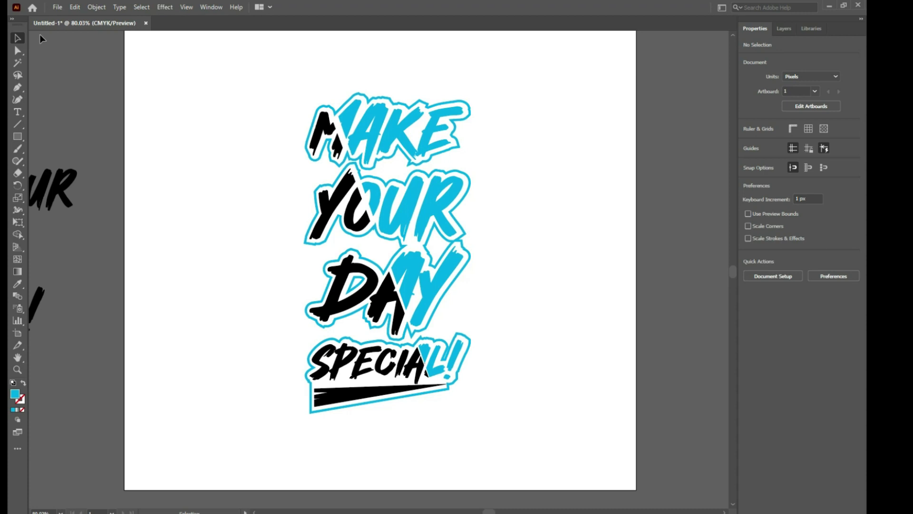
pyautogui.click(56, 8)
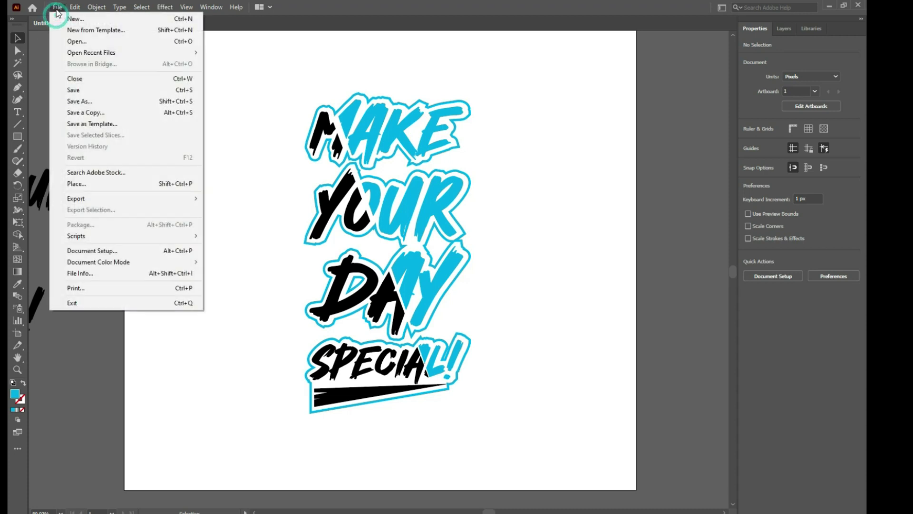
pyautogui.click(60, 7)
pyautogui.click(59, 7)
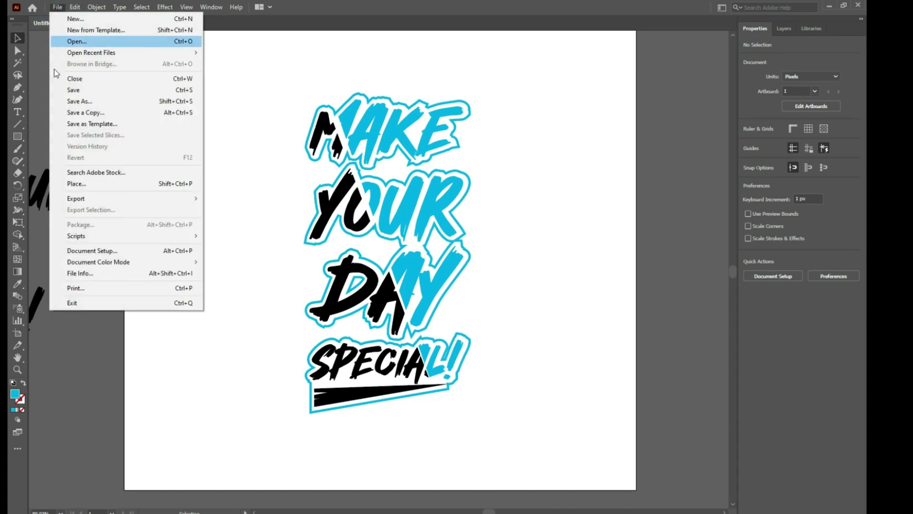
pyautogui.moveTo(74, 236)
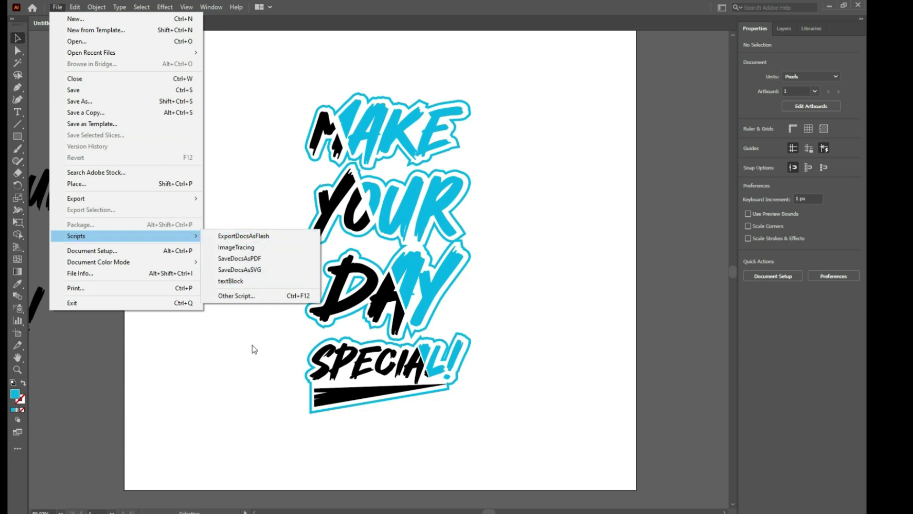
pyautogui.click(236, 366)
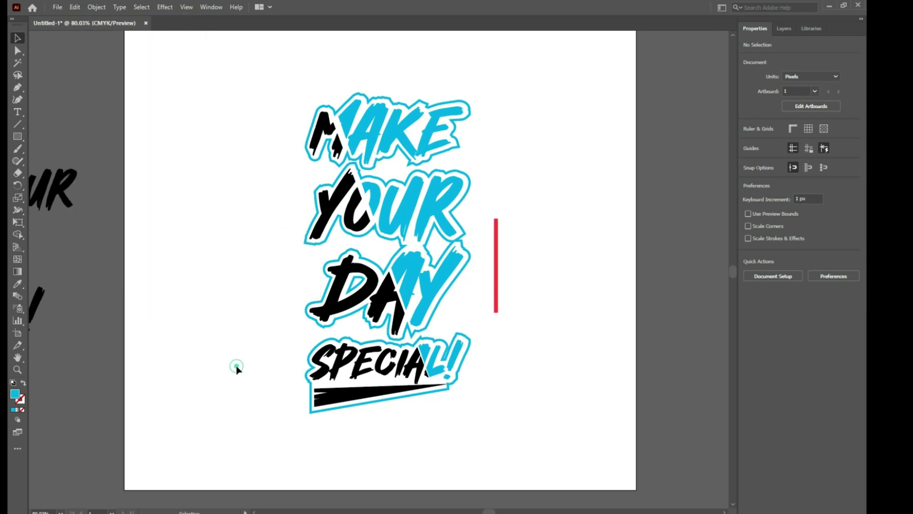